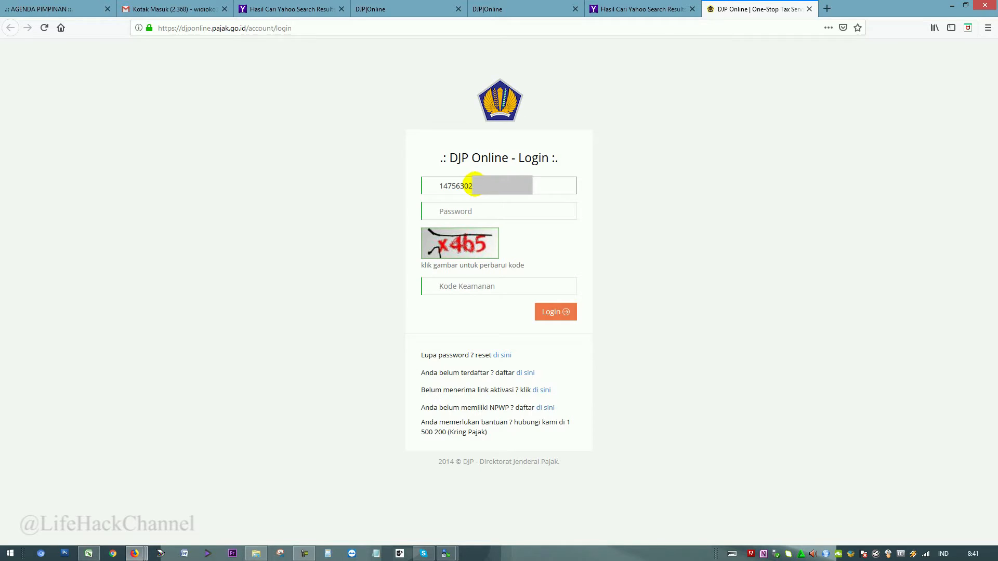
Log in to DJP Online with the account password and security code, declining Firefox's save-login prompt.
key("Tab")
type("*")
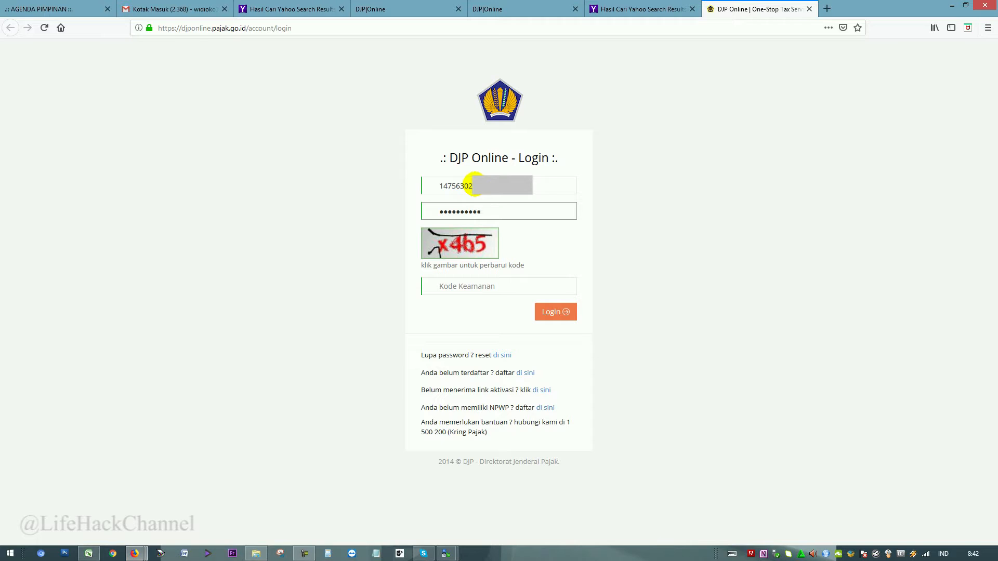
key("BackSpace")
key("BackSpace")
key("BackSpace")
key("BackSpace")
key("BackSpace")
key("BackSpace")
key("BackSpace")
key("BackSpace")
key("BackSpace")
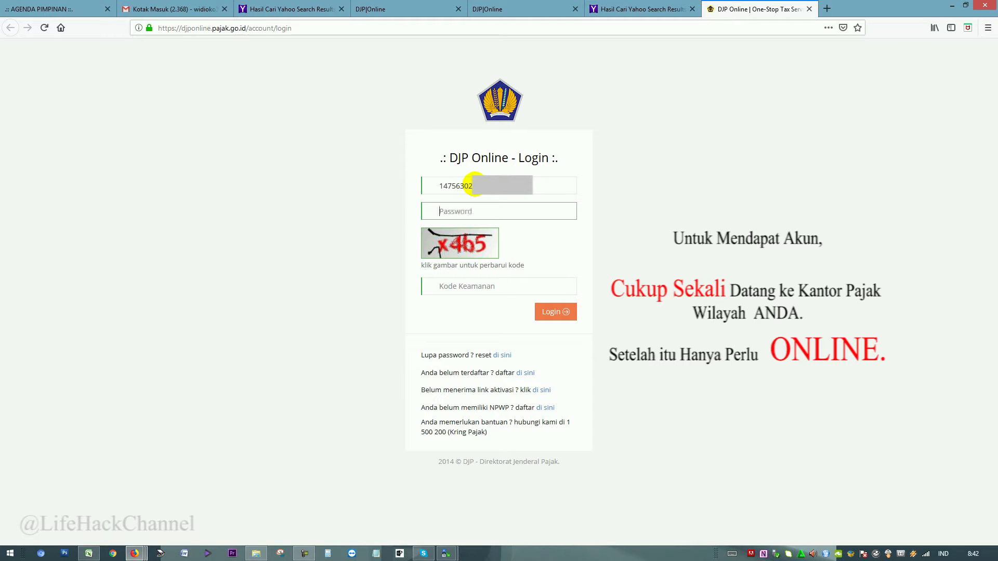
type("*")
type("x4b5")
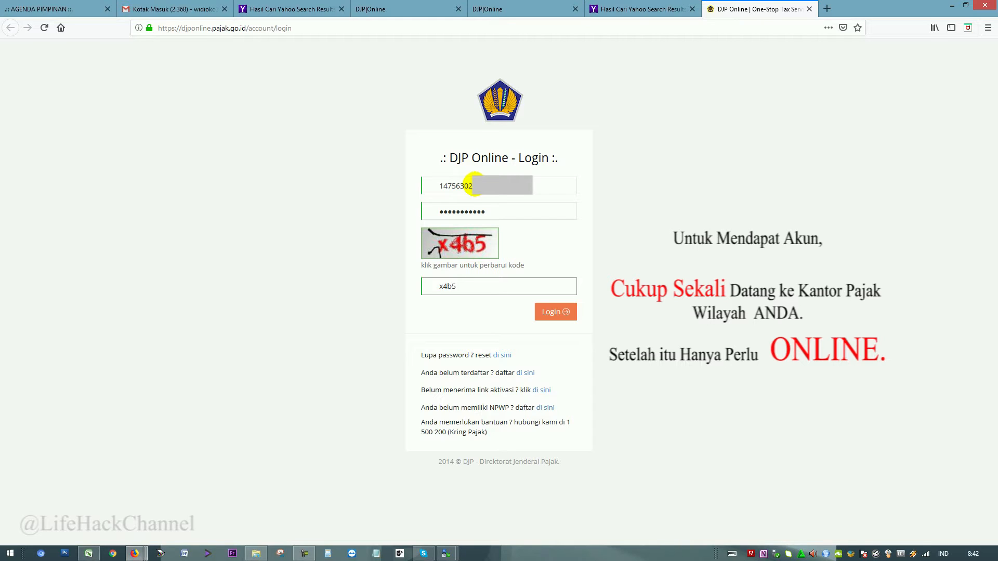
left_click(686, 226)
double_click(446, 287)
left_click(552, 312)
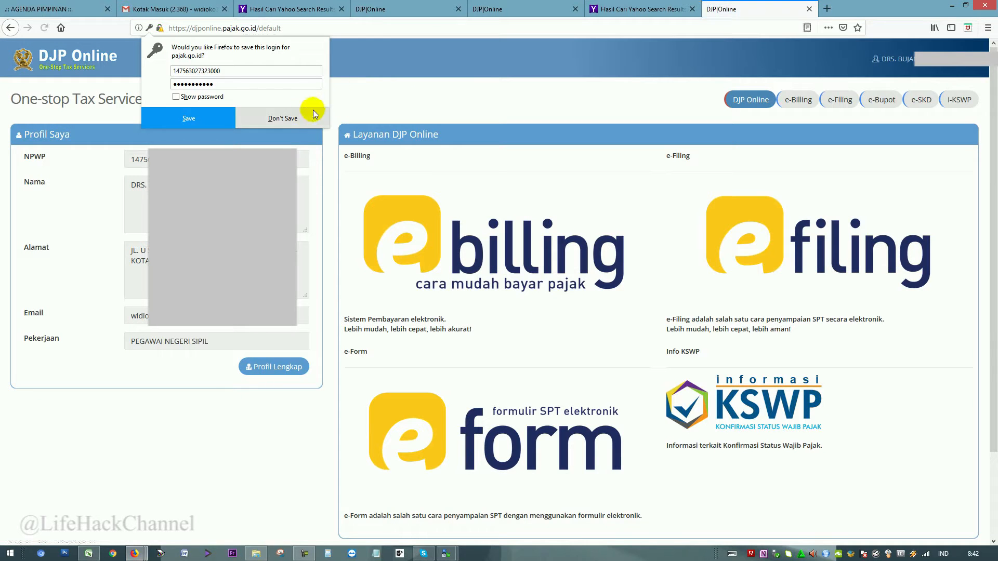
left_click(314, 114)
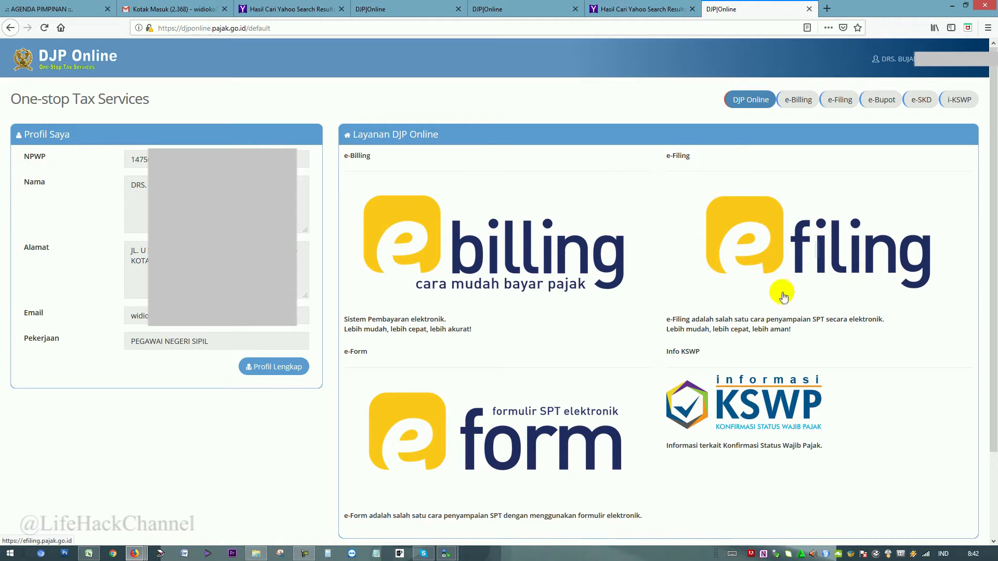
Open e-Filing from the dashboard to list the 2015, 2016 and 2017 1770S returns.
left_click_drag(669, 318, 818, 338)
left_click(819, 337)
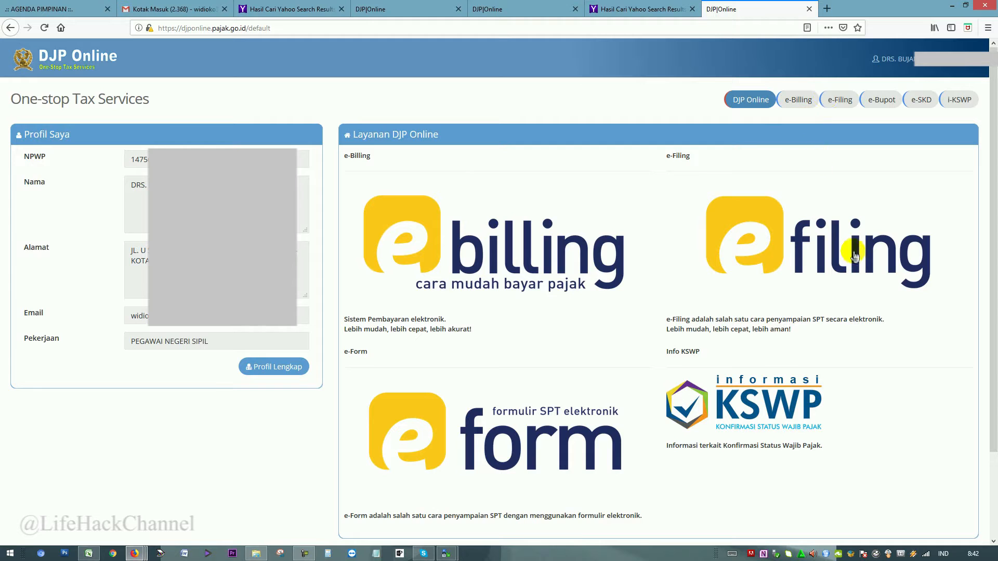
left_click(828, 247)
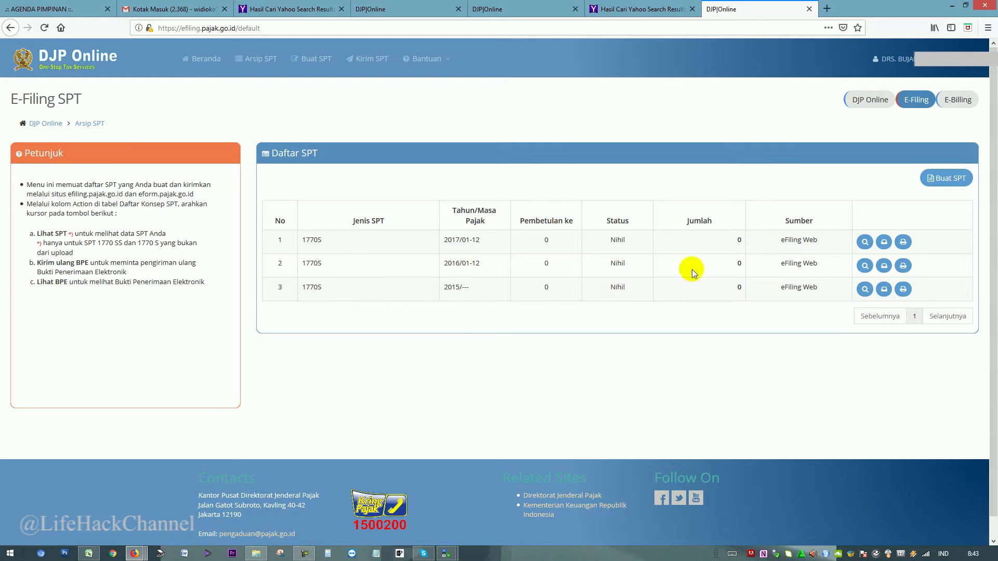
Start a new SPT, answering Tidak to all three questions and choosing the form-based SPT 1770 S.
left_click(949, 179)
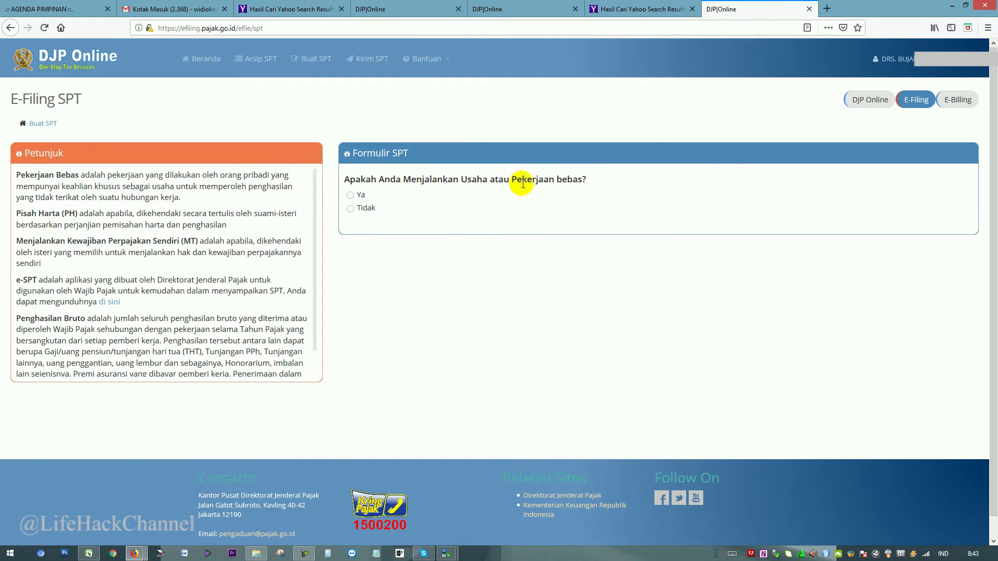
left_click(367, 211)
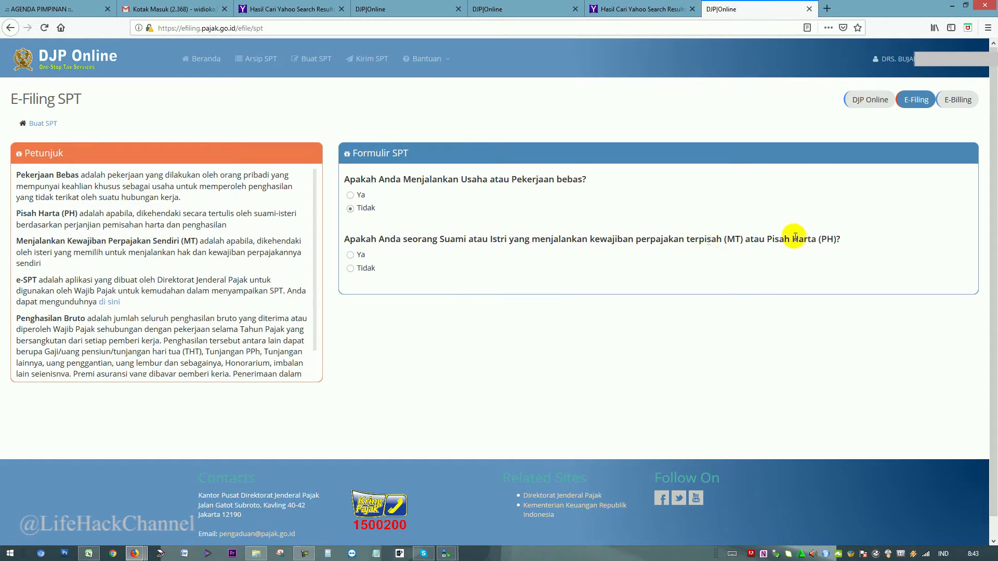
left_click_drag(757, 242, 848, 246)
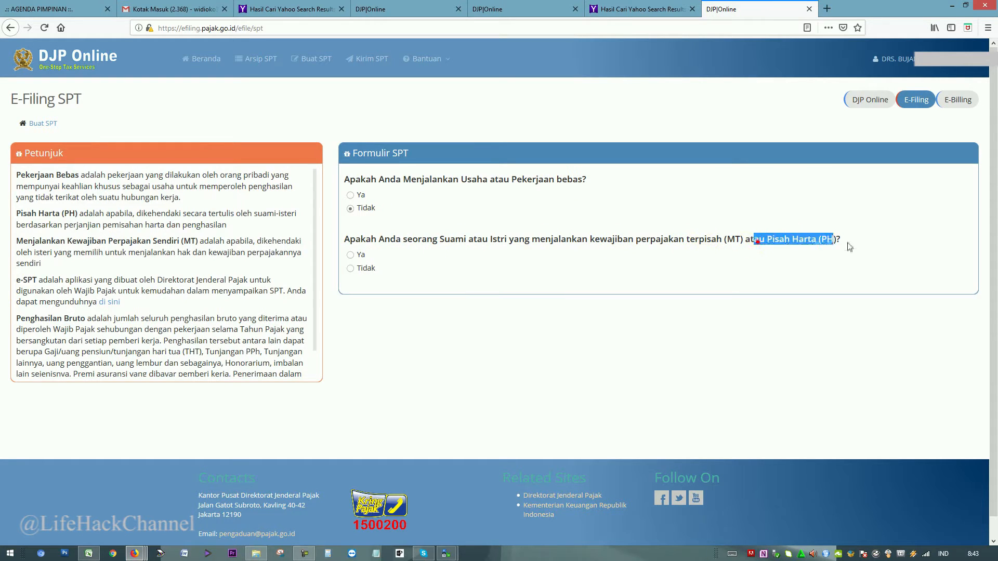
left_click(350, 267)
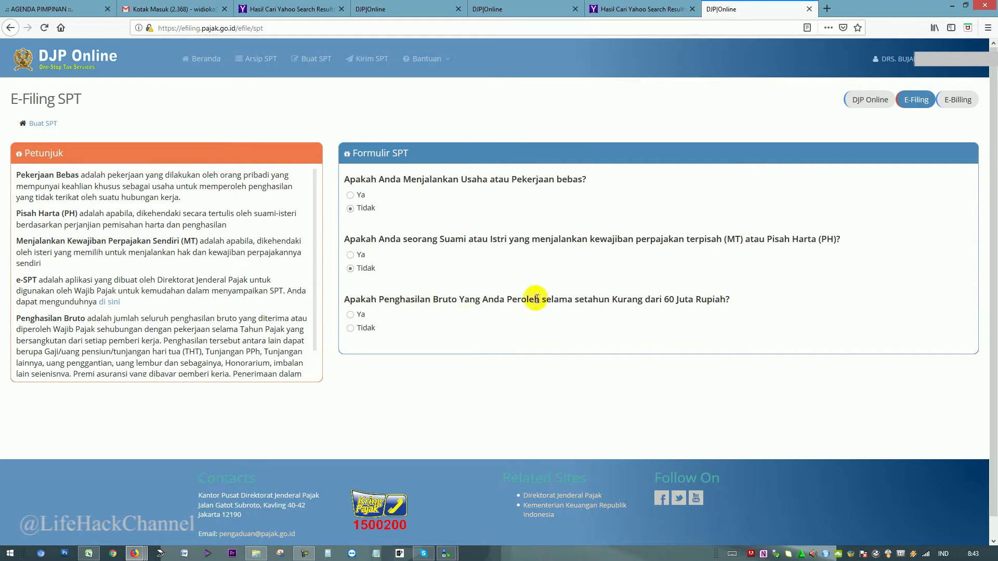
left_click_drag(663, 300, 720, 299)
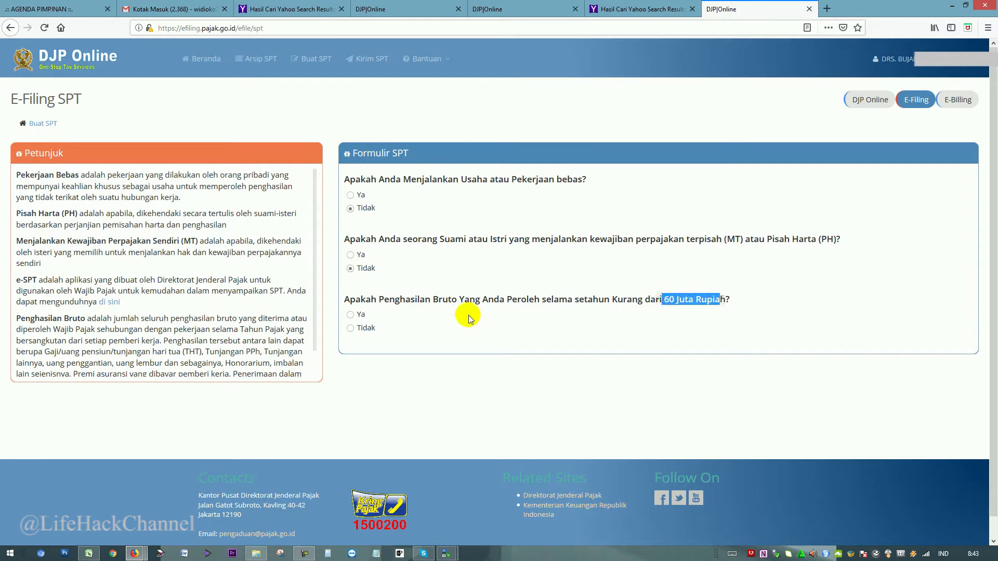
left_click(366, 329)
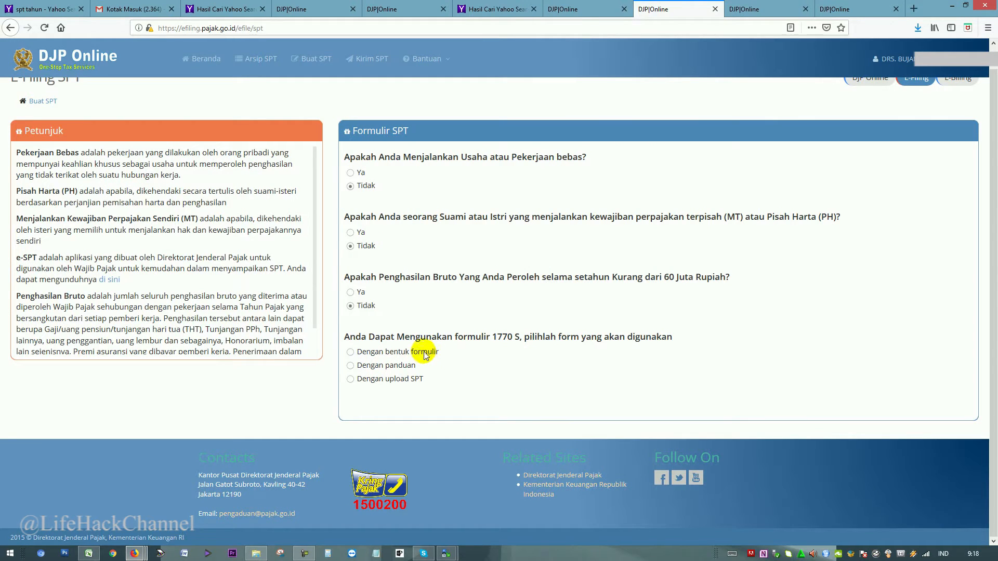
left_click(351, 352)
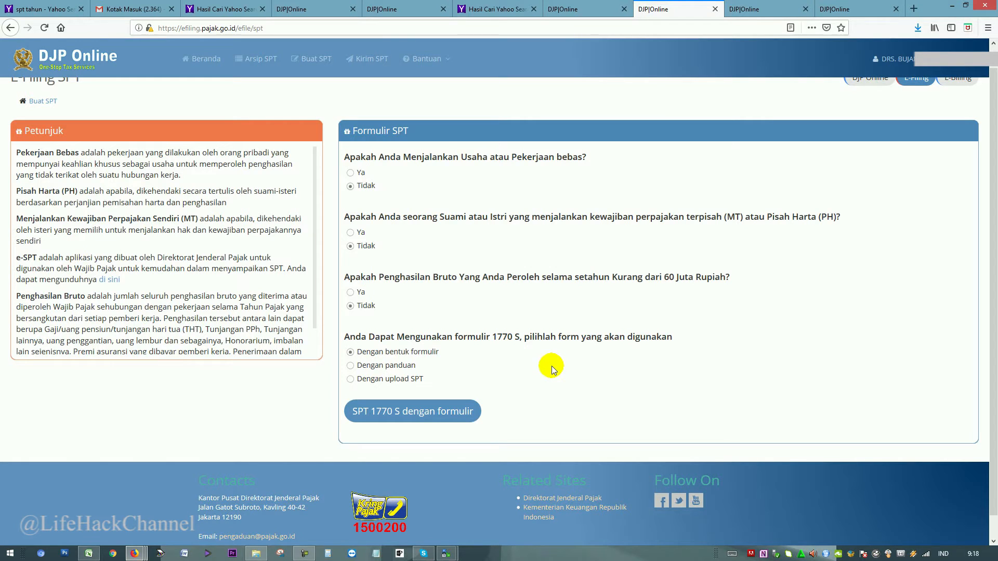
left_click(453, 412)
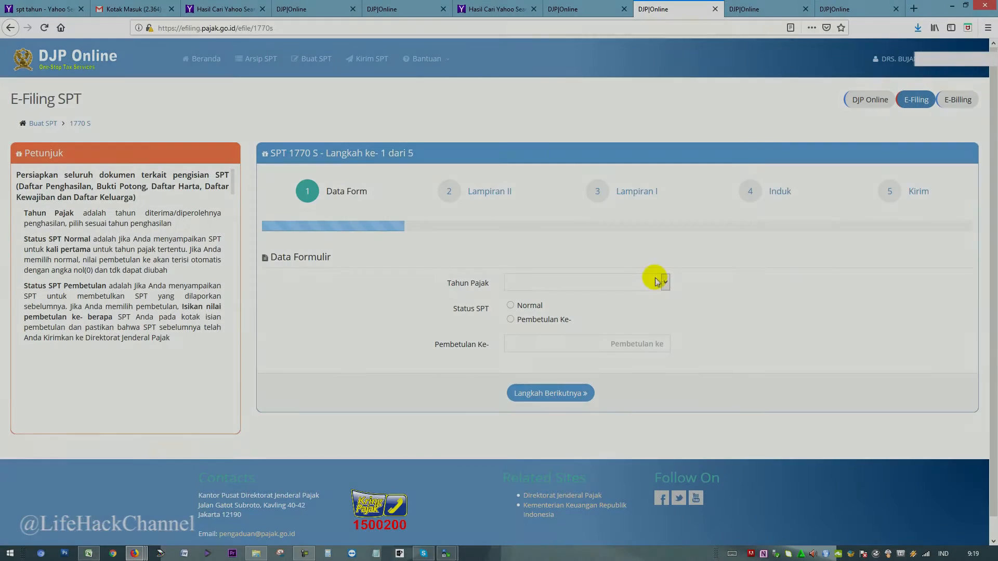
Set the 1770 S data form to tax year 2018 with Normal status.
left_click(656, 283)
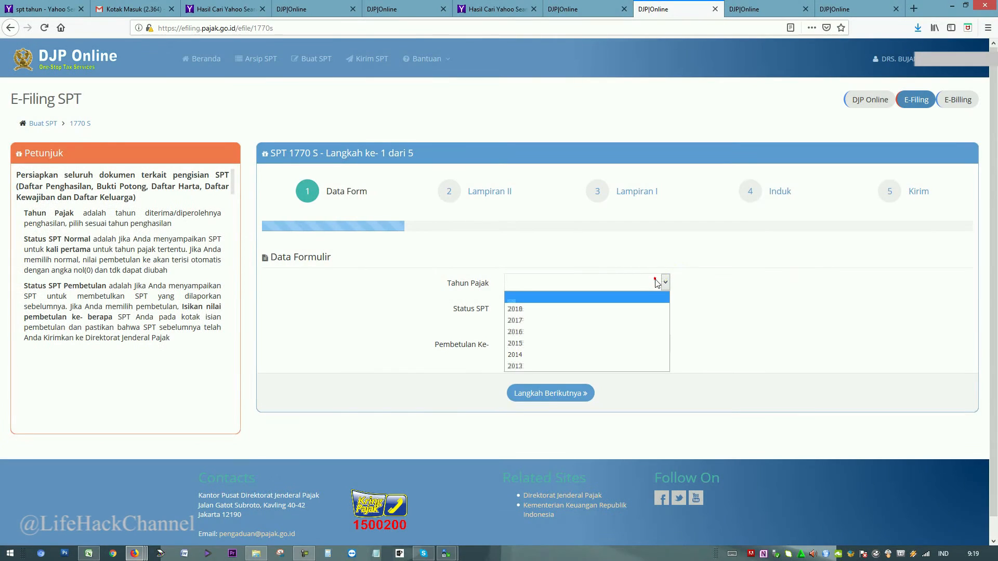
left_click(640, 311)
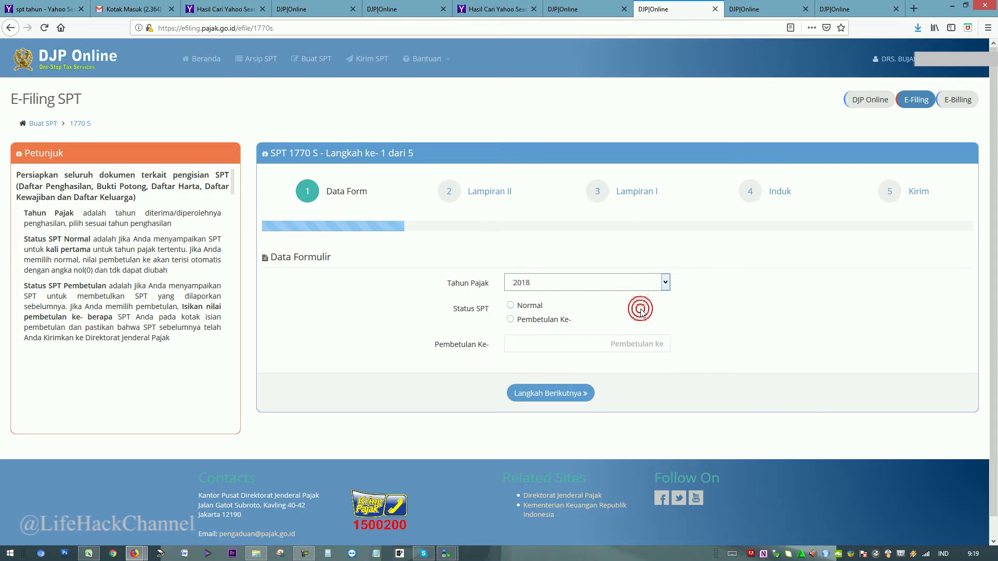
left_click(537, 307)
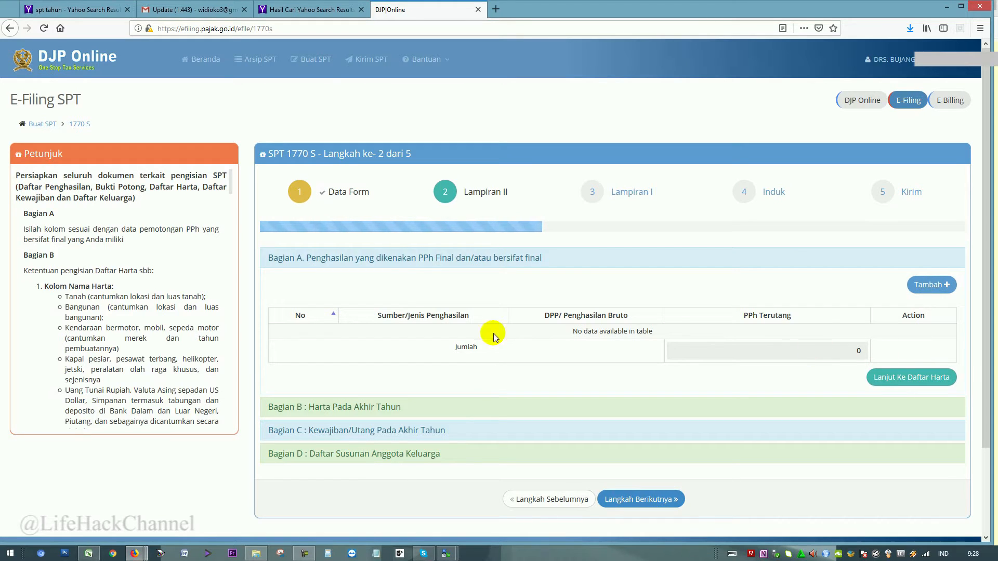
Add Bagian A item 14, other final-taxed income, with gross 148.932.244 and PPh owed 5.046.100.
left_click(935, 284)
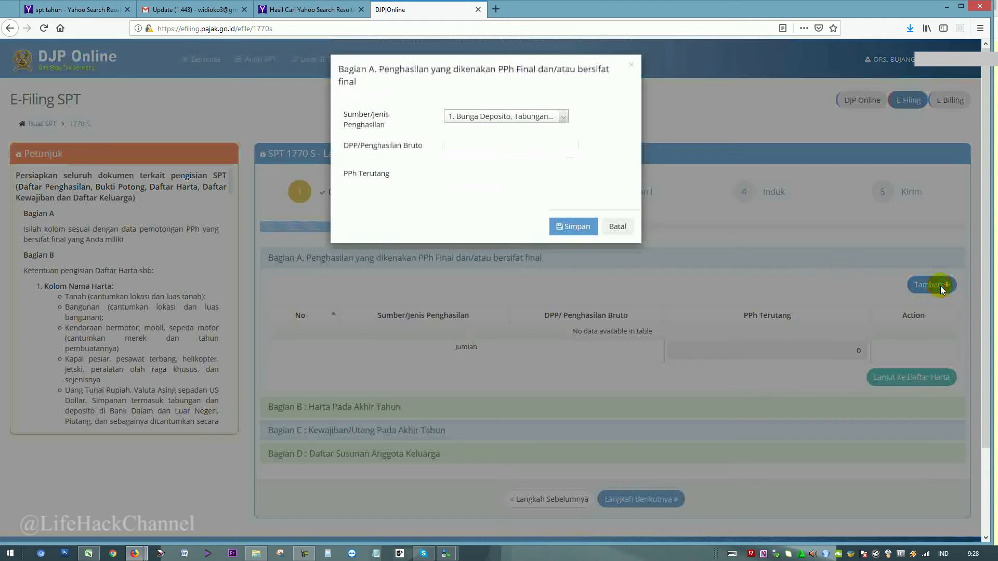
left_click(509, 118)
scroll(561, 236, "down", 5)
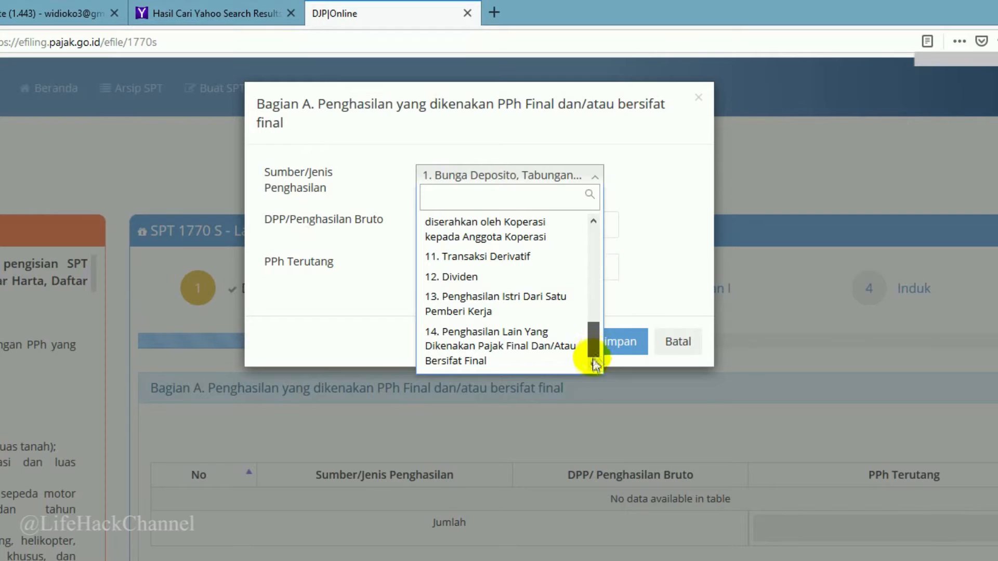
left_click(553, 340)
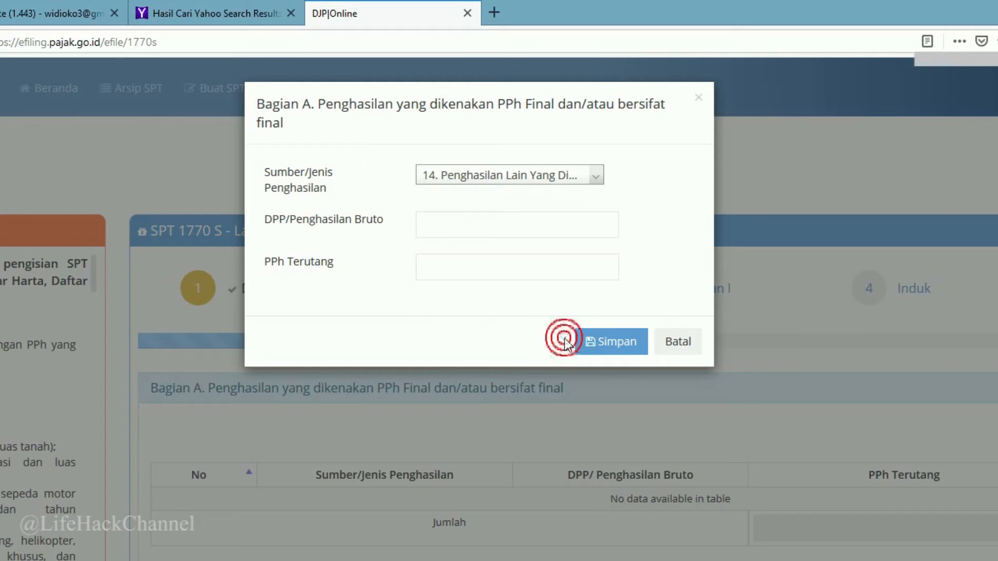
left_click(469, 223)
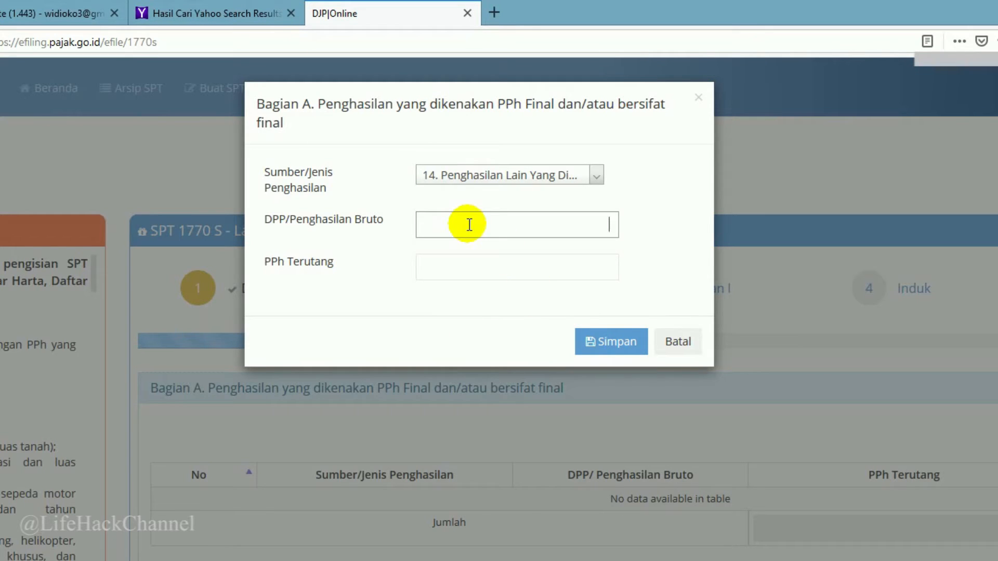
type("148.932.244")
left_click(461, 265)
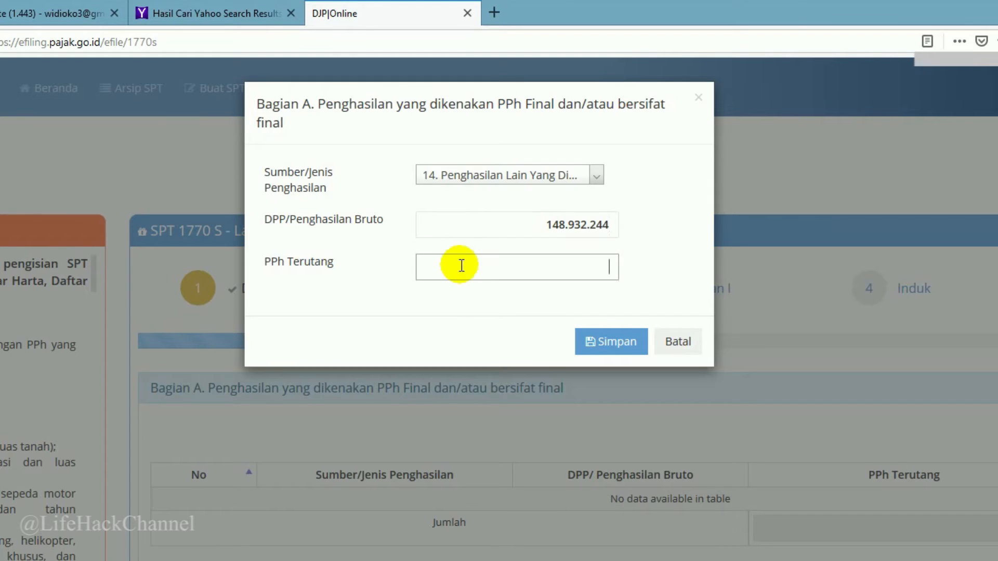
type("5.046.100")
left_click(685, 176)
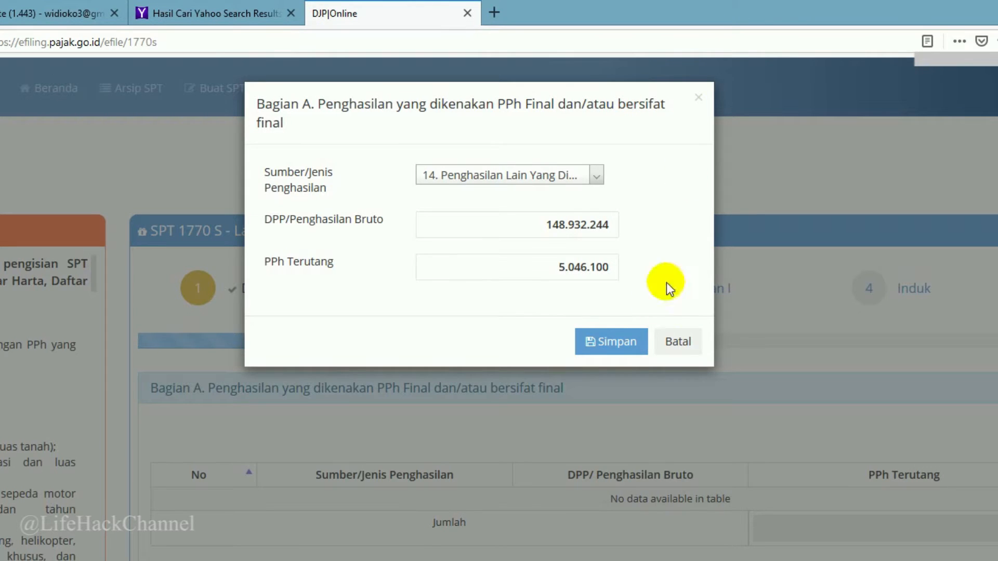
left_click(639, 344)
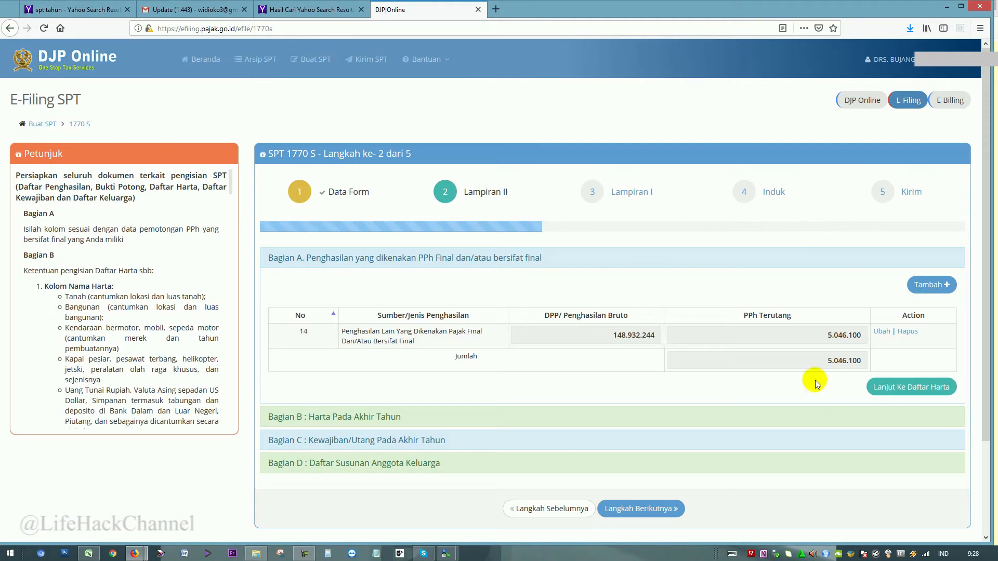
Load last year's assets, then import the wife and two children from last year's return into Bagian D.
left_click(897, 387)
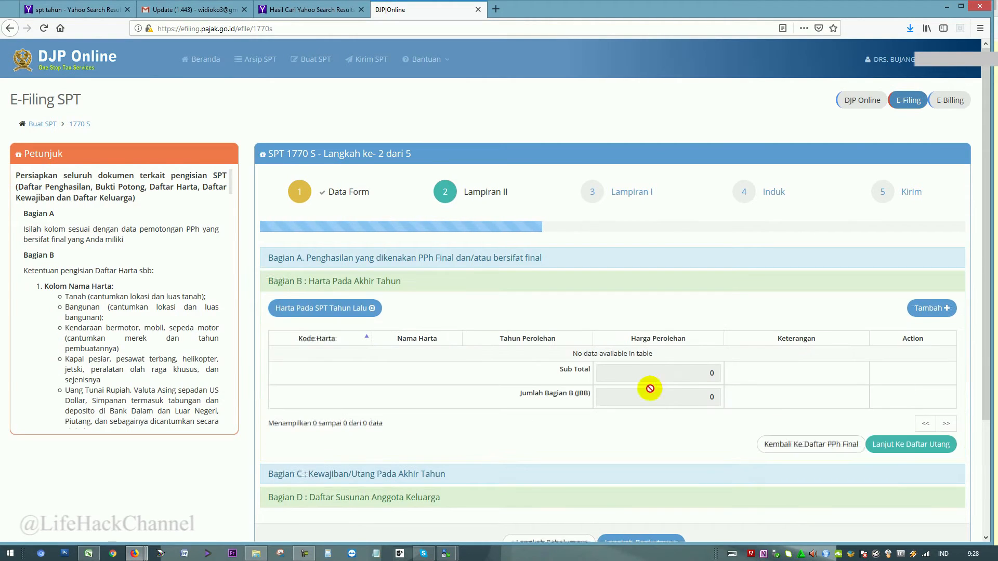
left_click(350, 312)
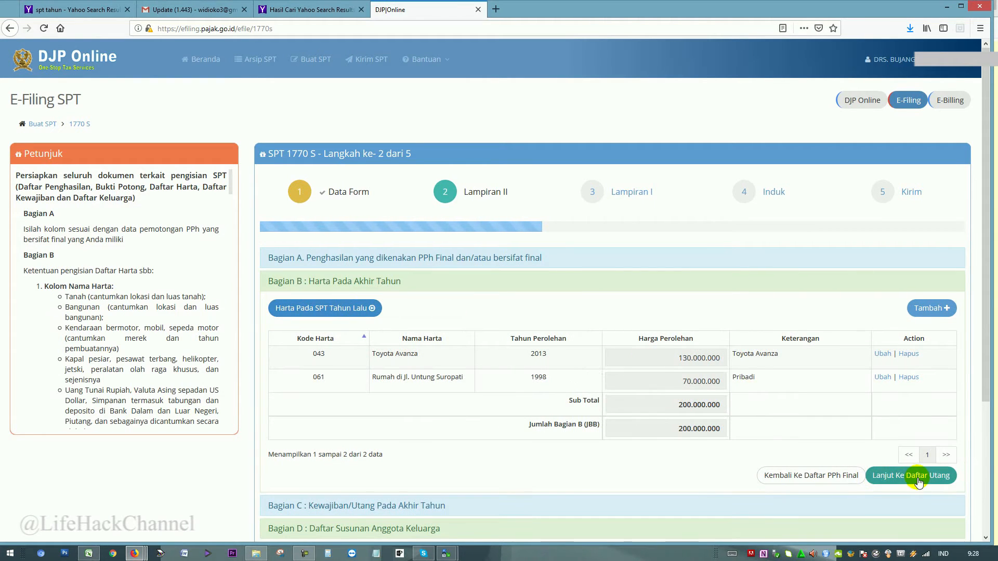
left_click(918, 482)
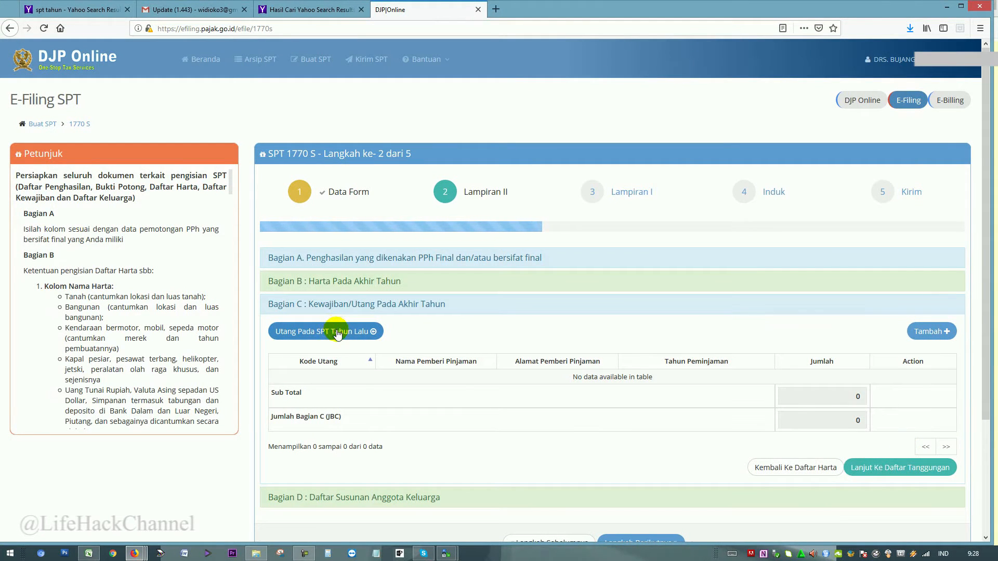
left_click(925, 469)
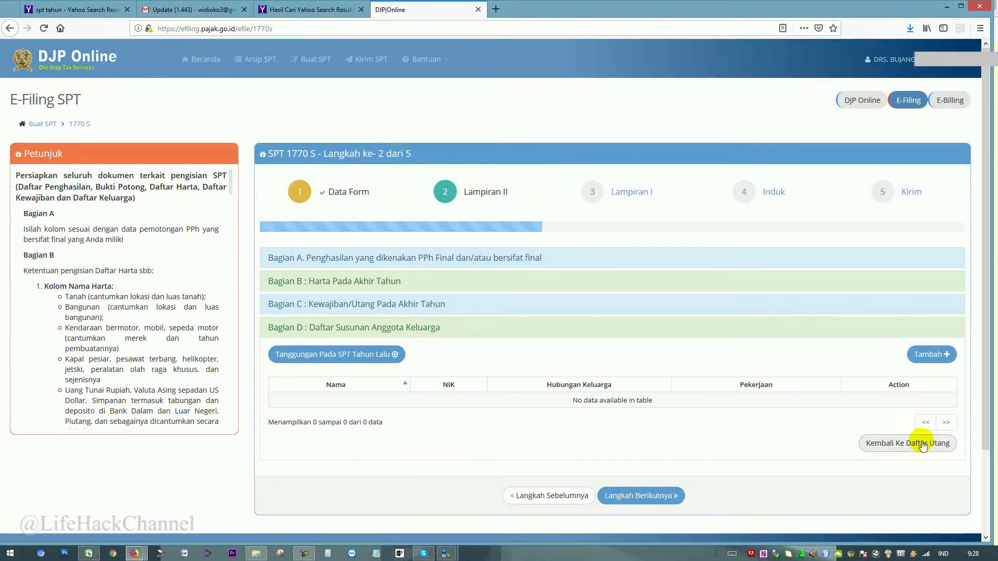
left_click(378, 359)
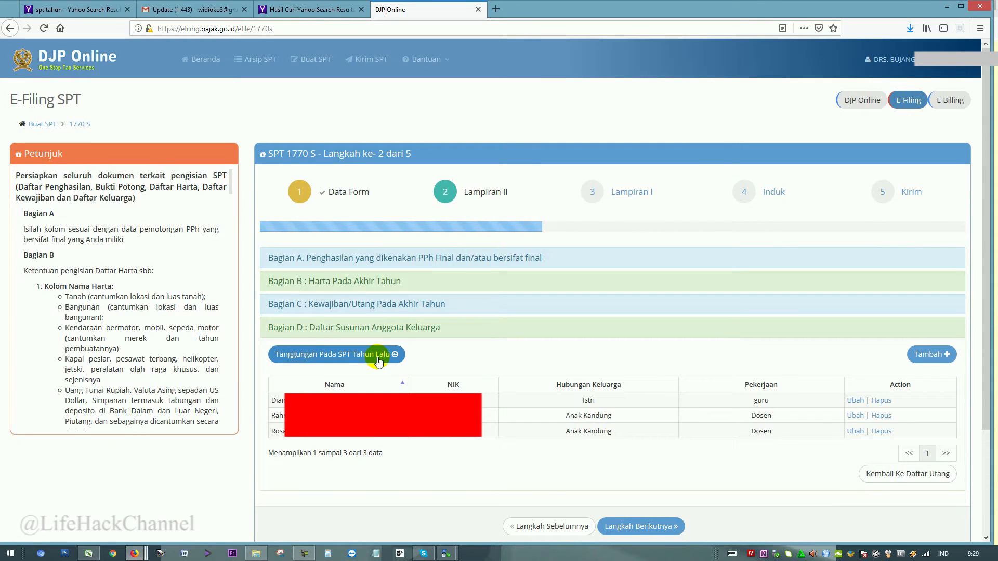
Change the third family member's occupation from Dosen to Pelajar.
left_click(855, 431)
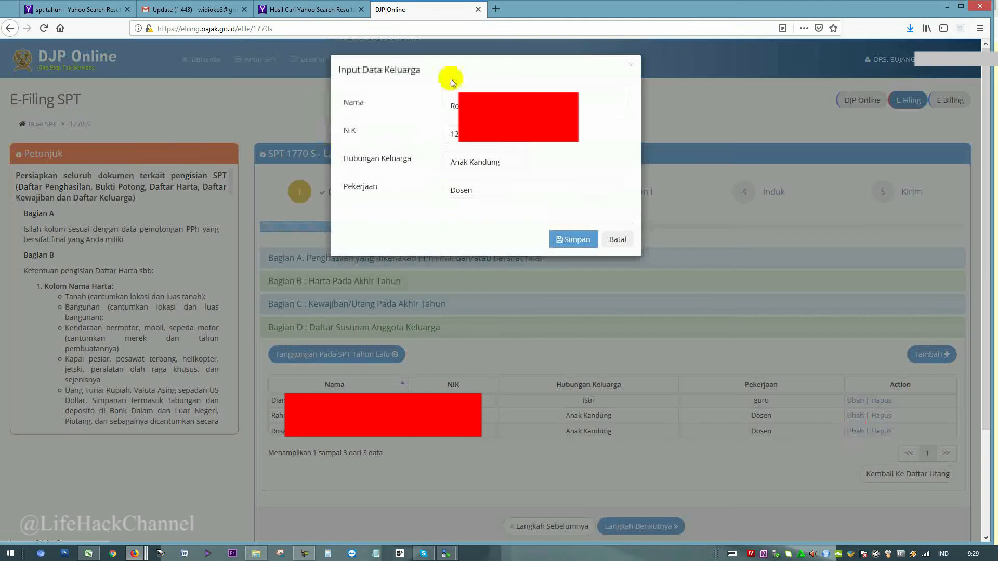
left_click(456, 106)
double_click(560, 191)
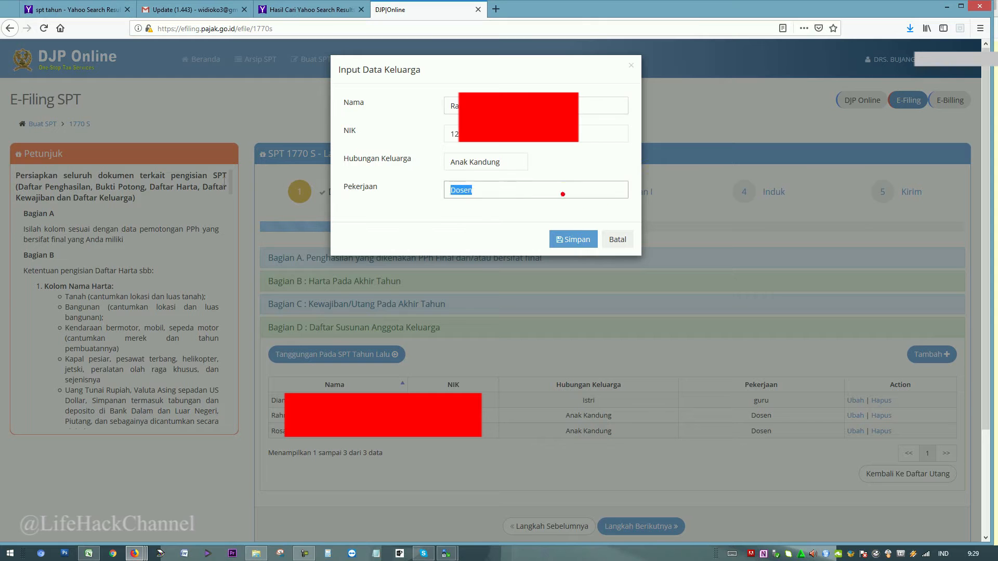
type("Pelajar")
left_click(561, 237)
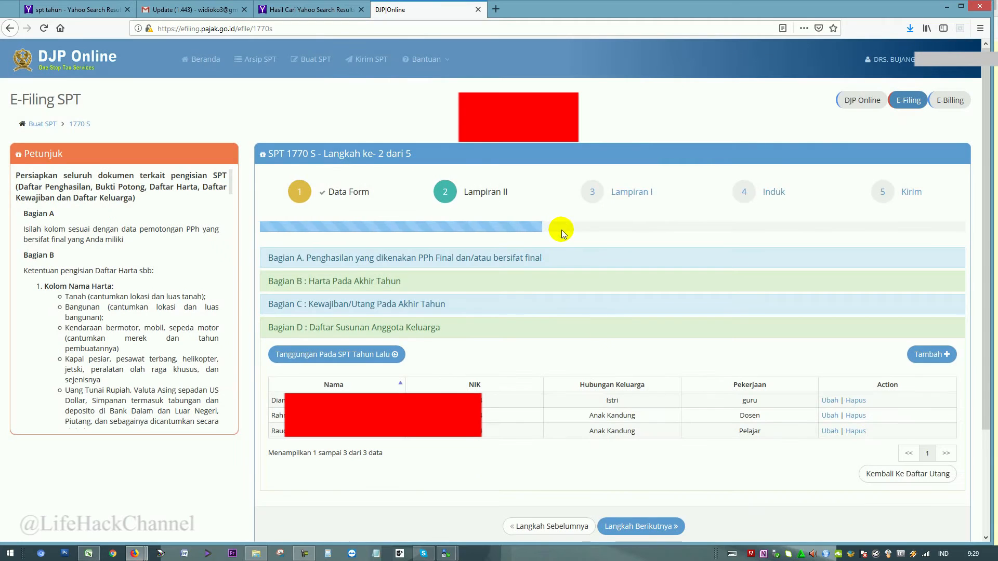
Add a new family member: an Anak Kandung working as Karyawan Swasta.
left_click(929, 355)
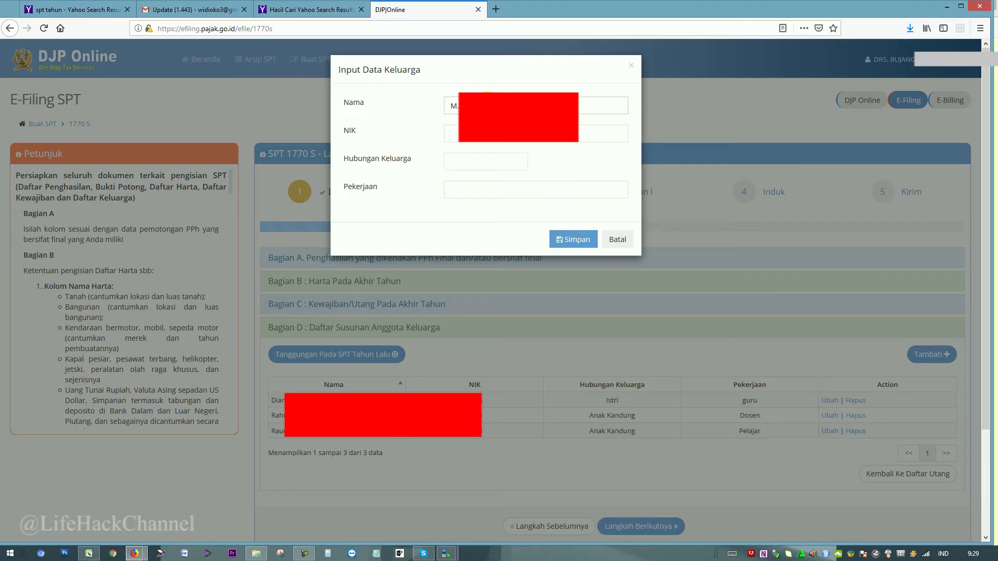
left_click(507, 140)
left_click(504, 160)
type("Anak Kand")
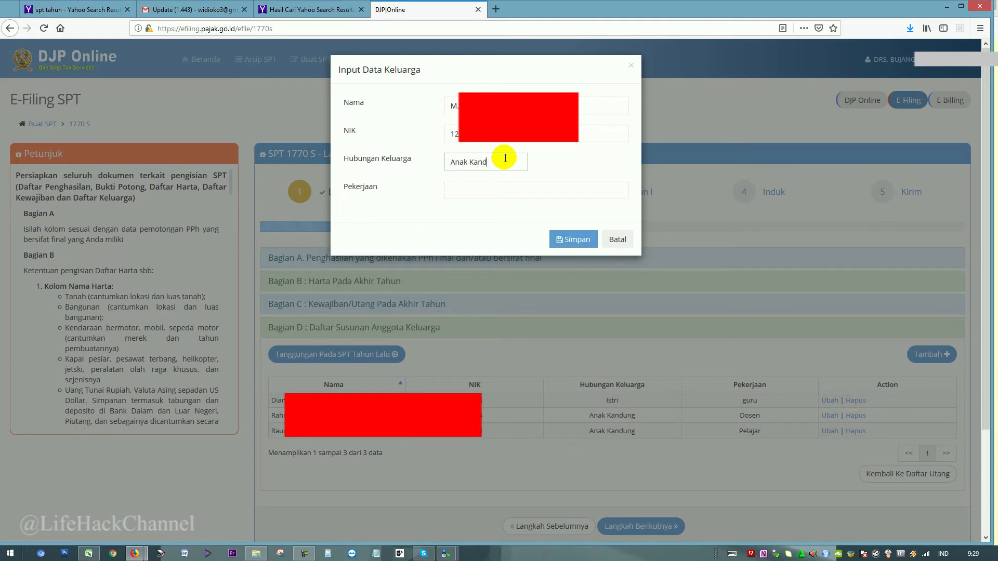
type("ung``")
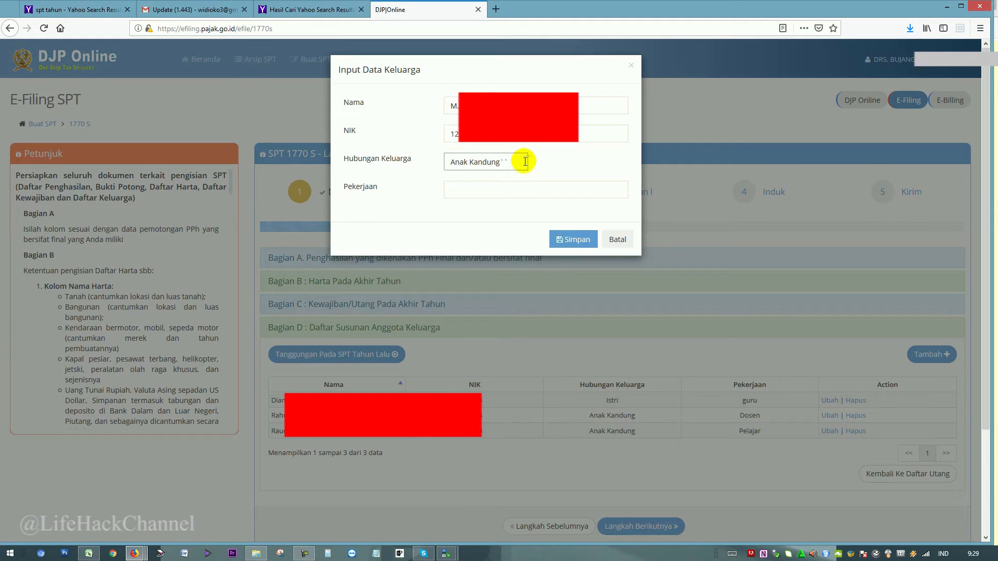
left_click(509, 188)
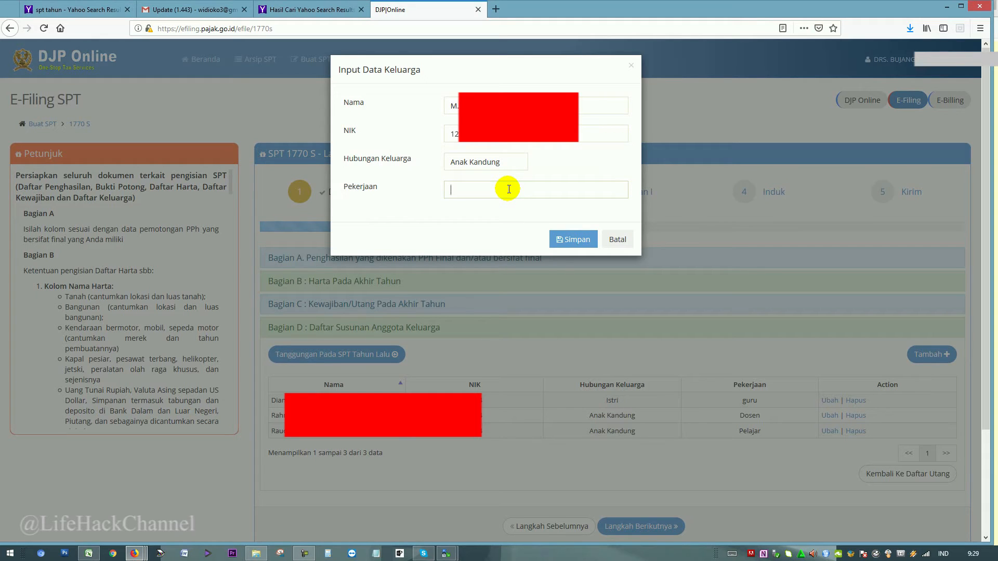
type("Karyawan SAwas")
left_click(573, 240)
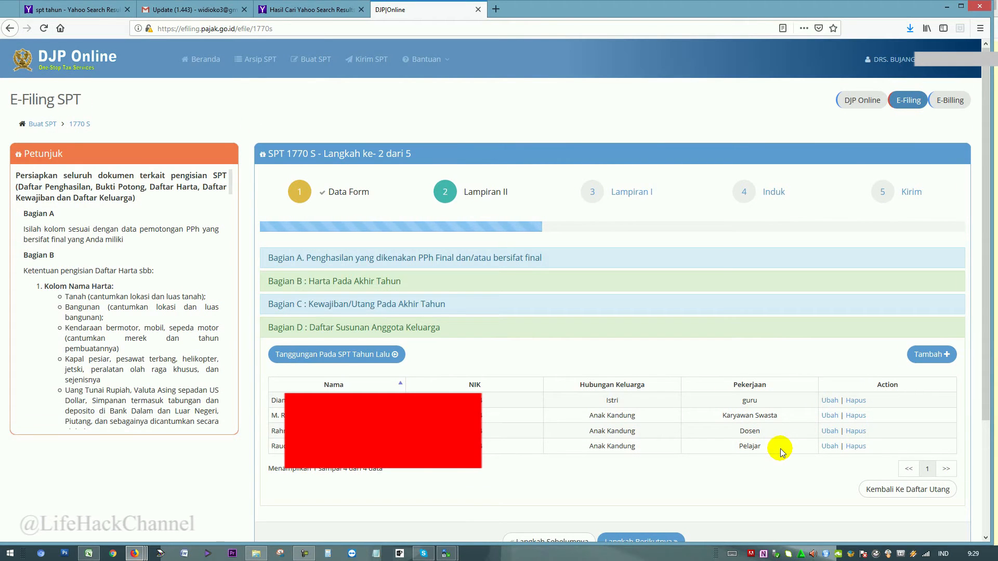
scroll(781, 448, "down", 2)
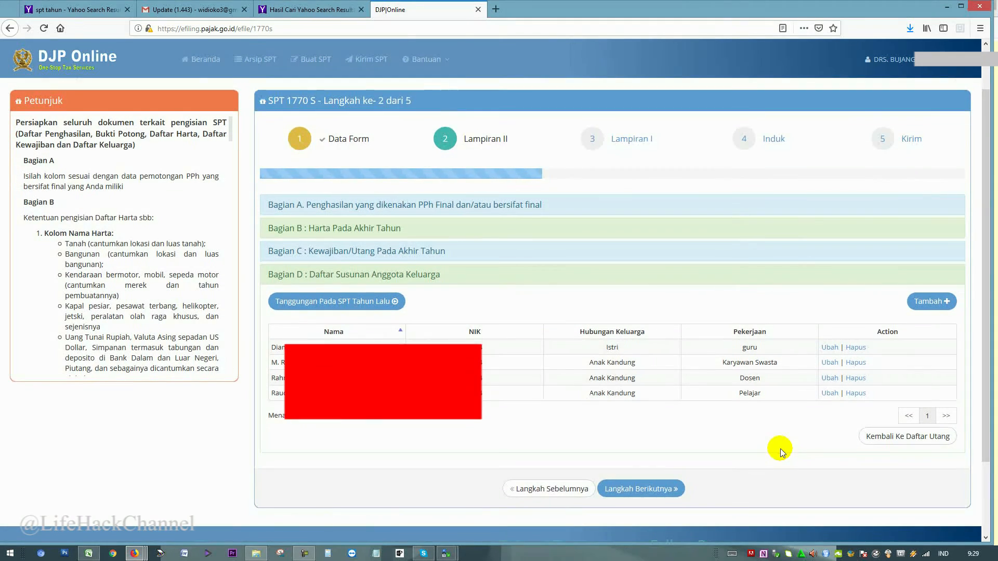
Advance to step 3, Lampiran I, past Bagian A and B to a new Bagian C withholding slip.
left_click(650, 494)
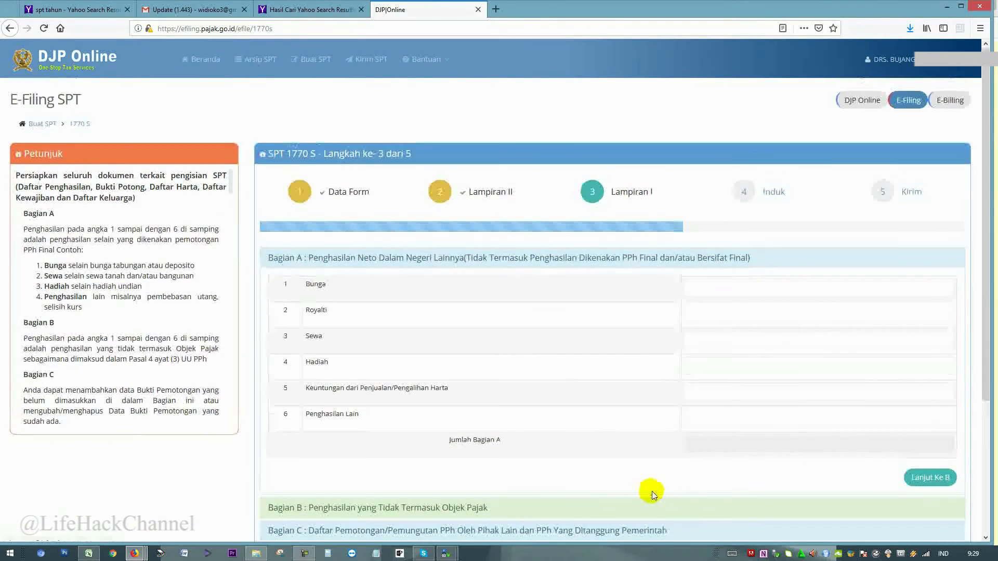
scroll(717, 435, "down", 2)
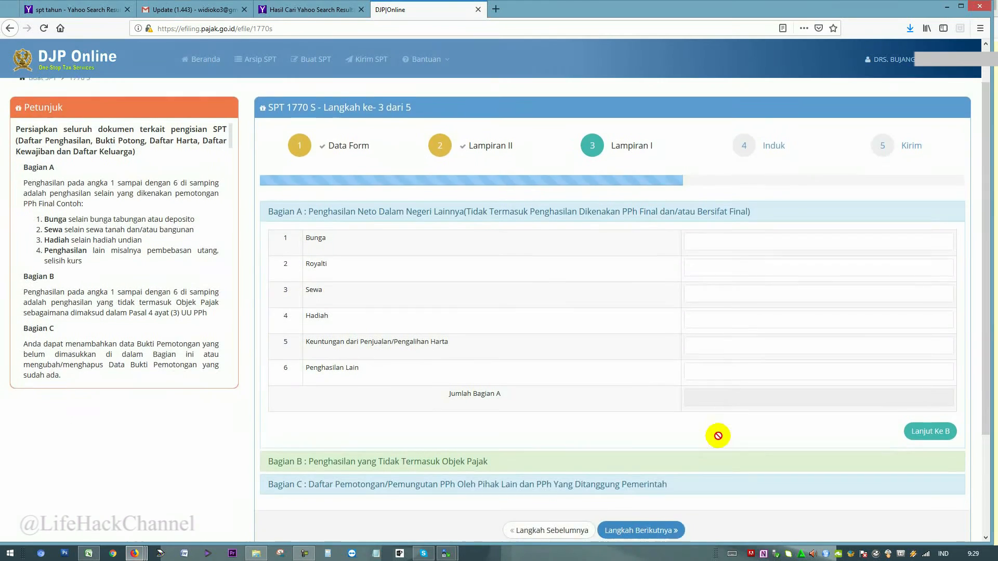
left_click(924, 373)
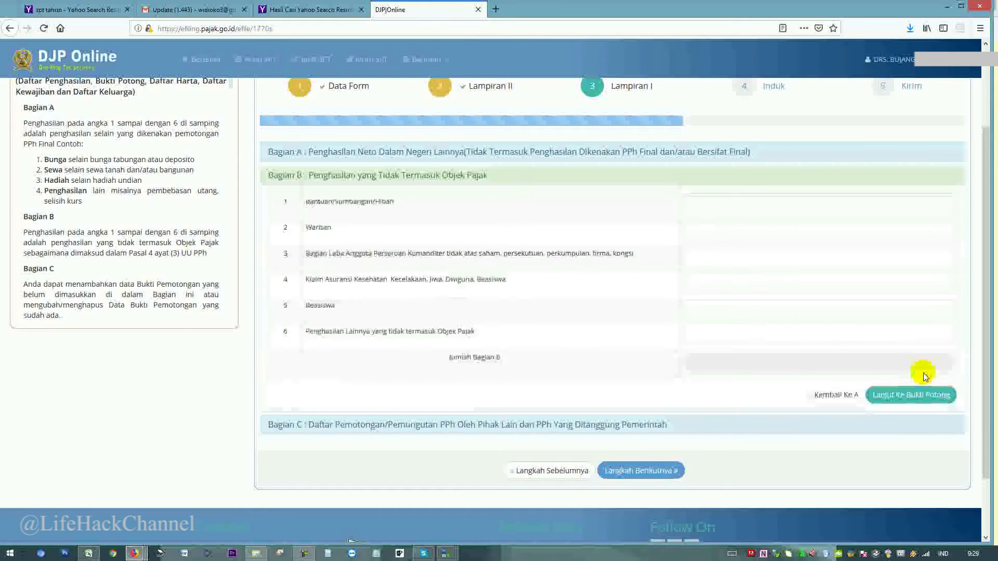
left_click(565, 153)
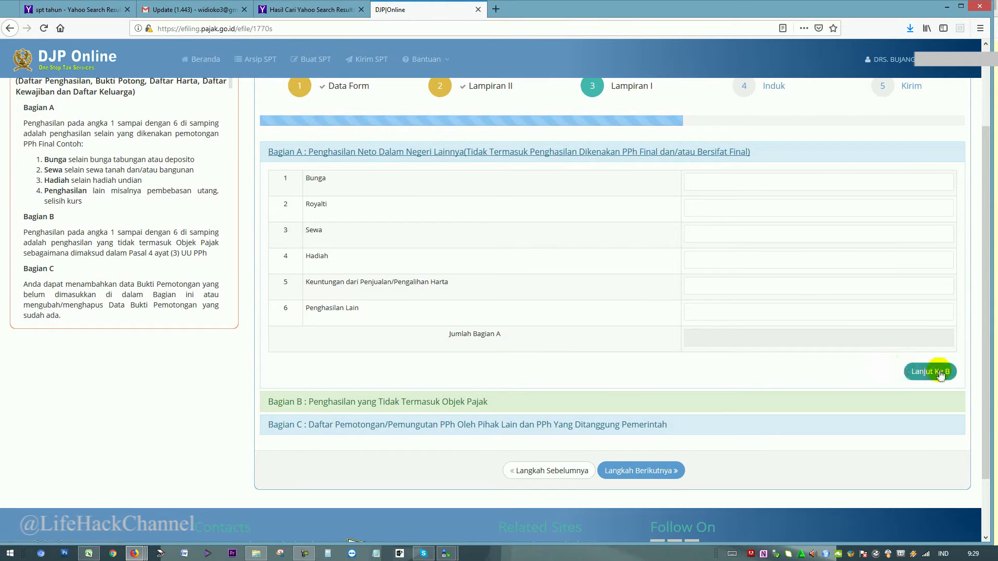
left_click(940, 373)
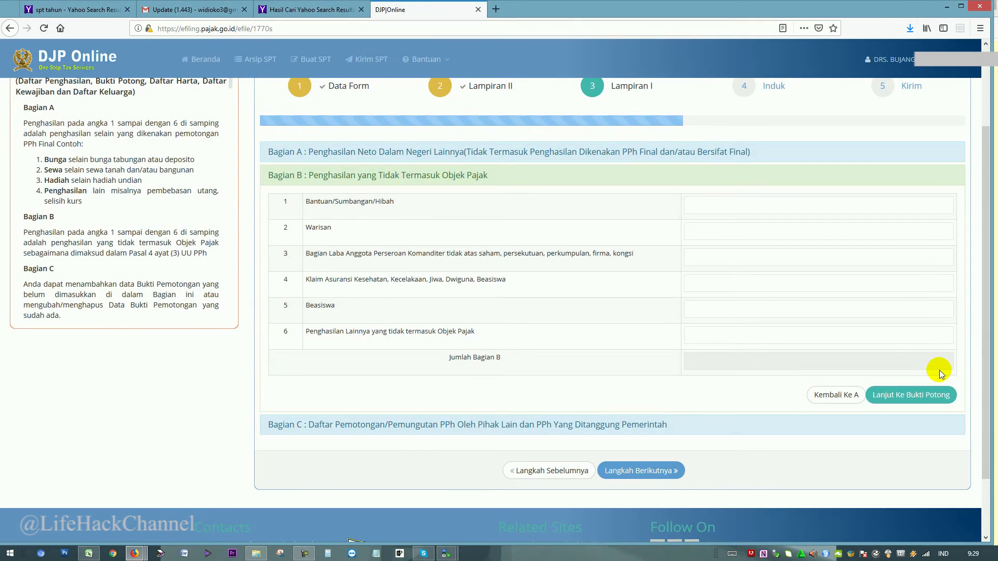
left_click(939, 394)
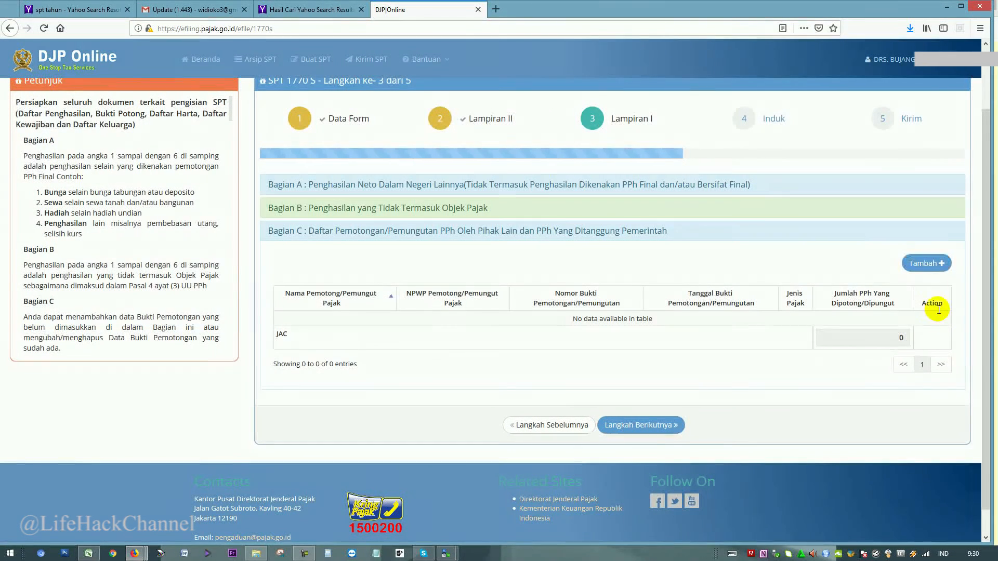
left_click(924, 263)
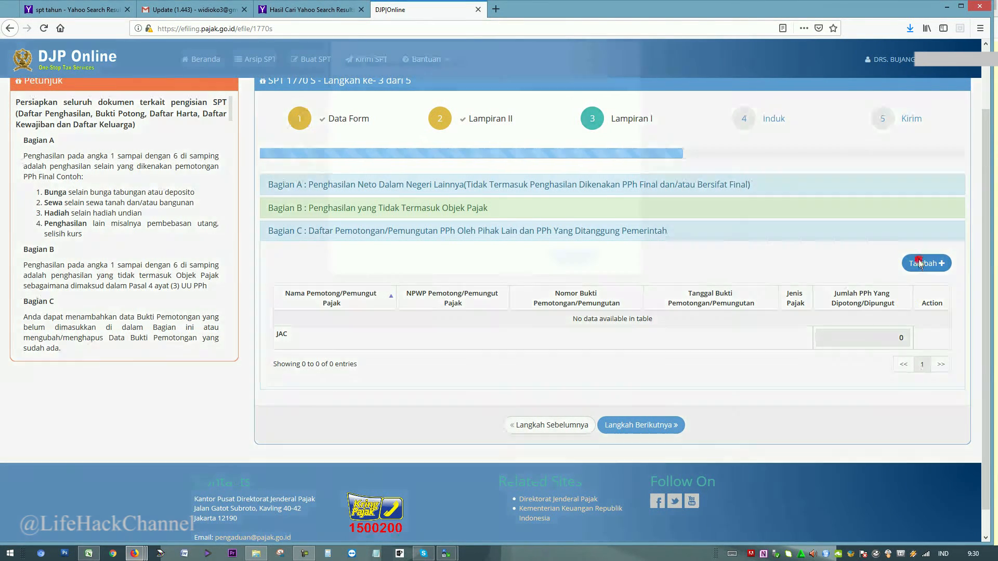
Record a Pasal 21 slip with the withholder's NPWP and slip number, dated 01-02-2019, withholding 5.046.100.
left_click(574, 107)
left_click(572, 117)
left_click(571, 134)
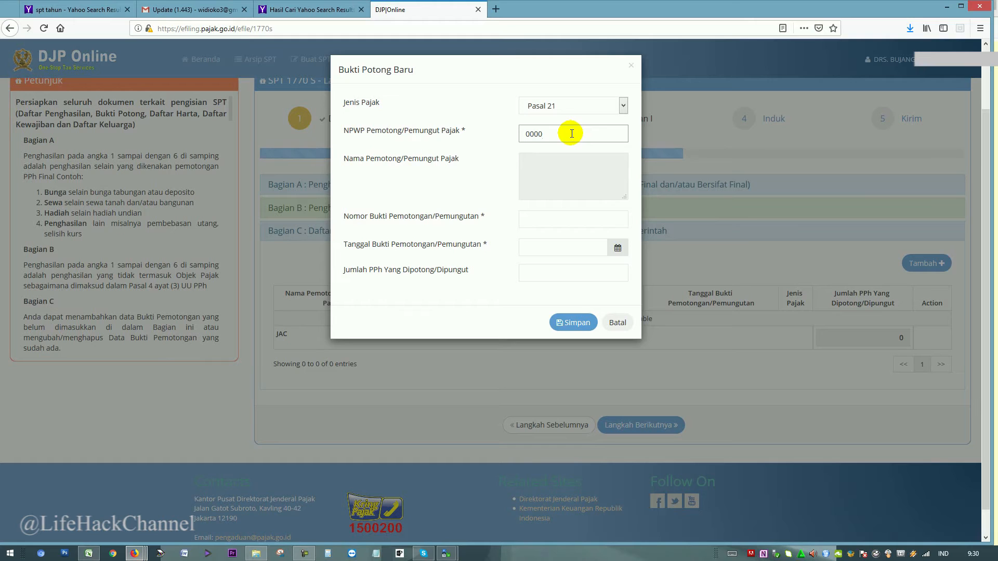
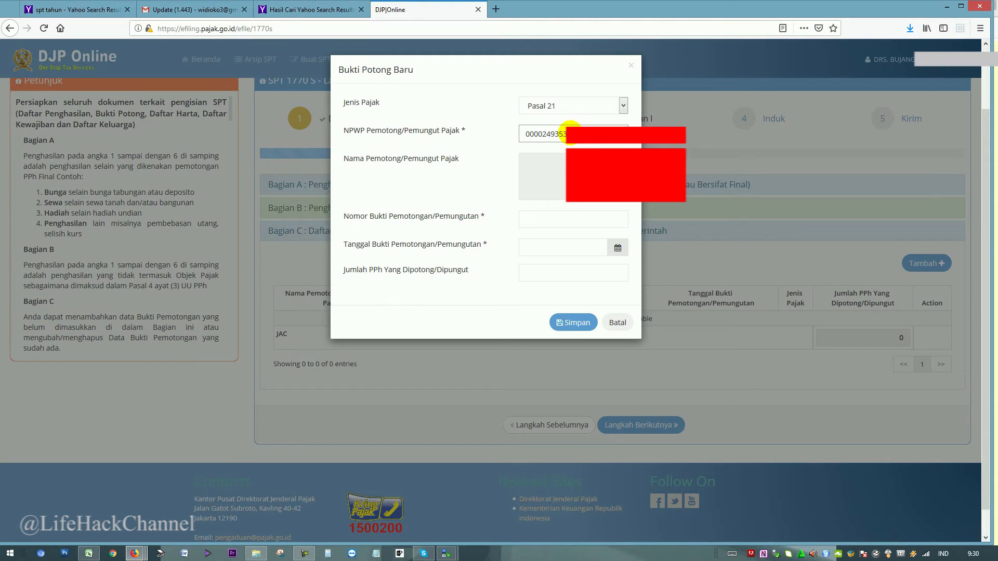
left_click(566, 215)
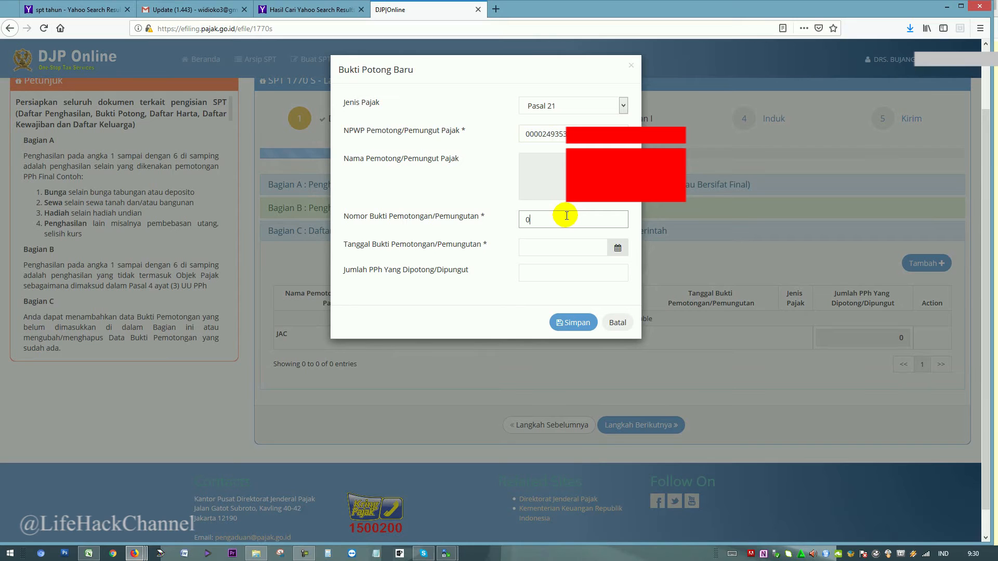
type("01022019")
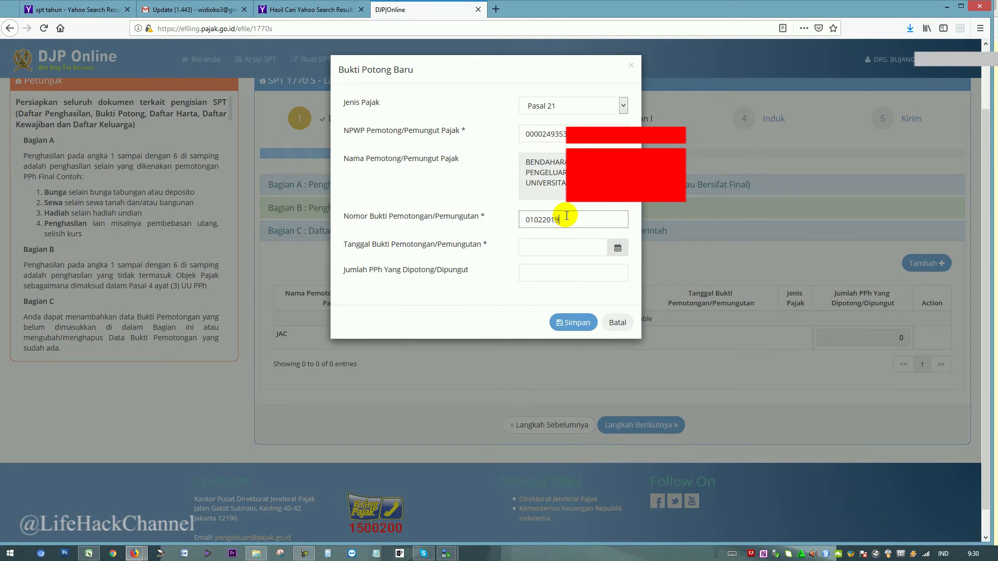
left_click(577, 245)
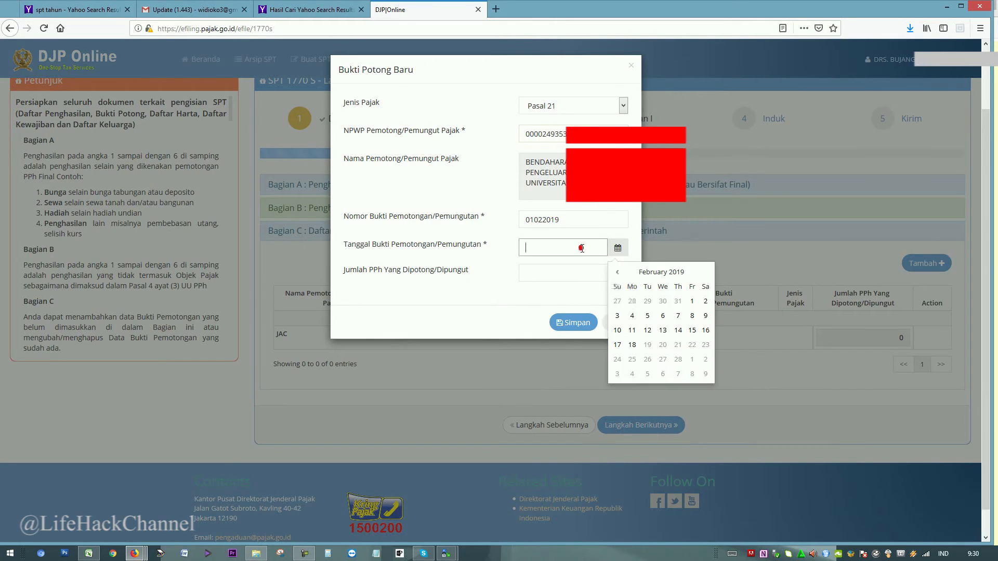
left_click(693, 303)
left_click(567, 274)
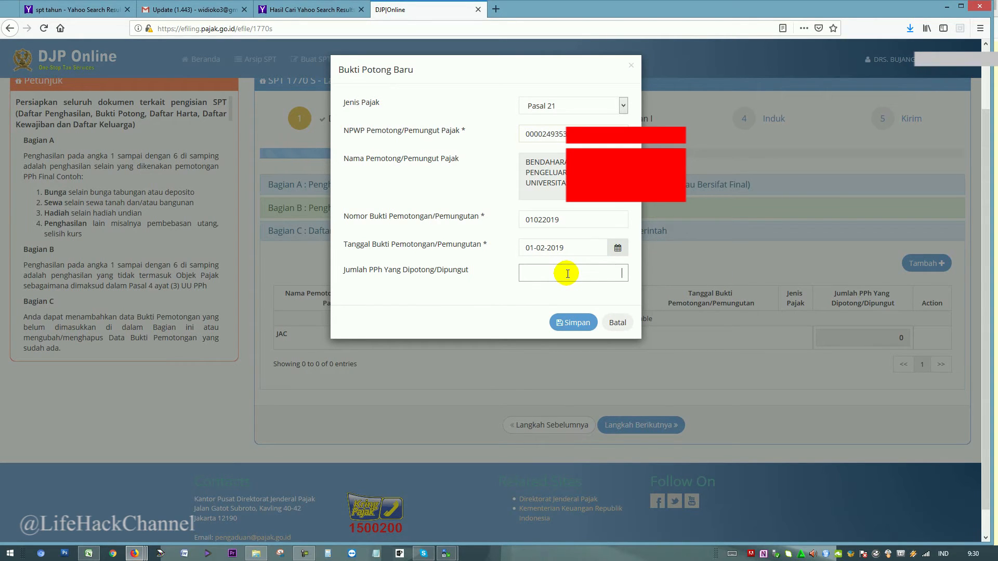
type("5.046.100")
left_click(583, 327)
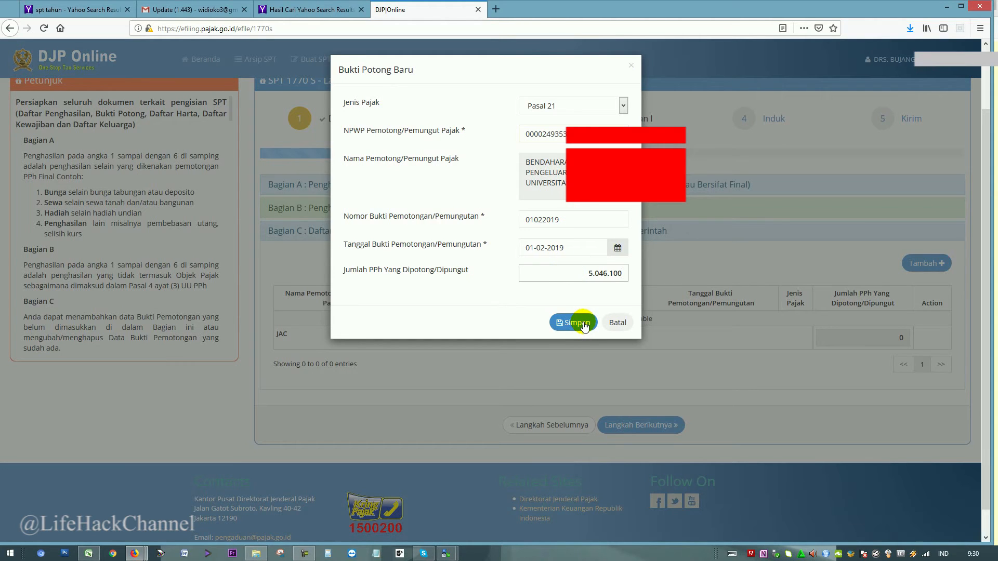
left_click(583, 325)
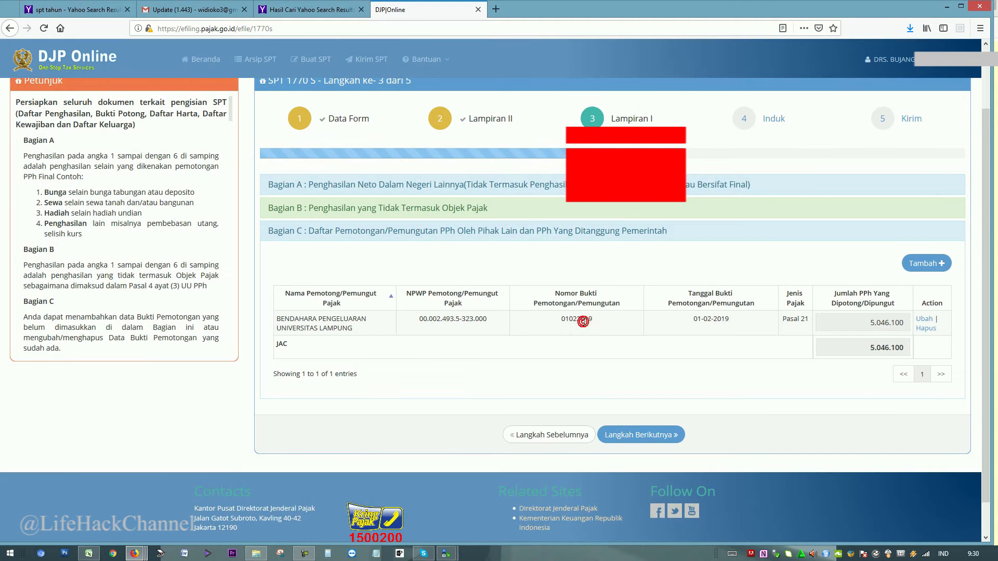
Advance the return to step 4, Induk, and set the marital status to married.
left_click(637, 437)
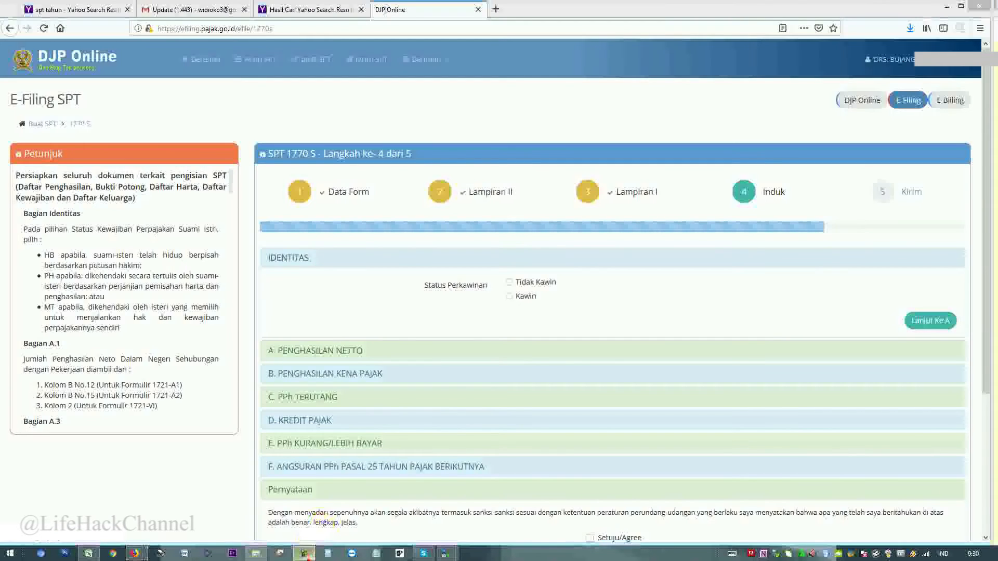
left_click(305, 554)
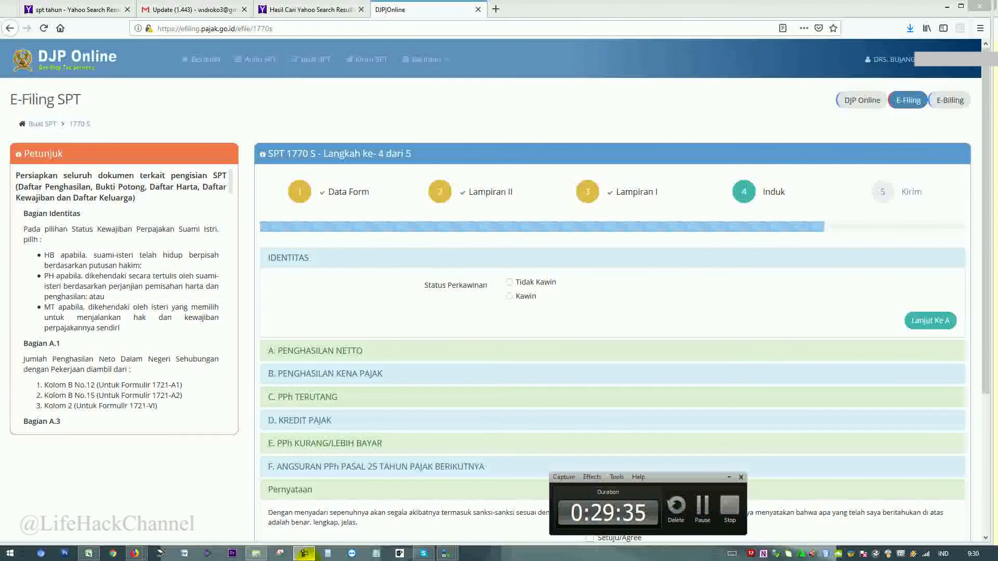
left_click(741, 478)
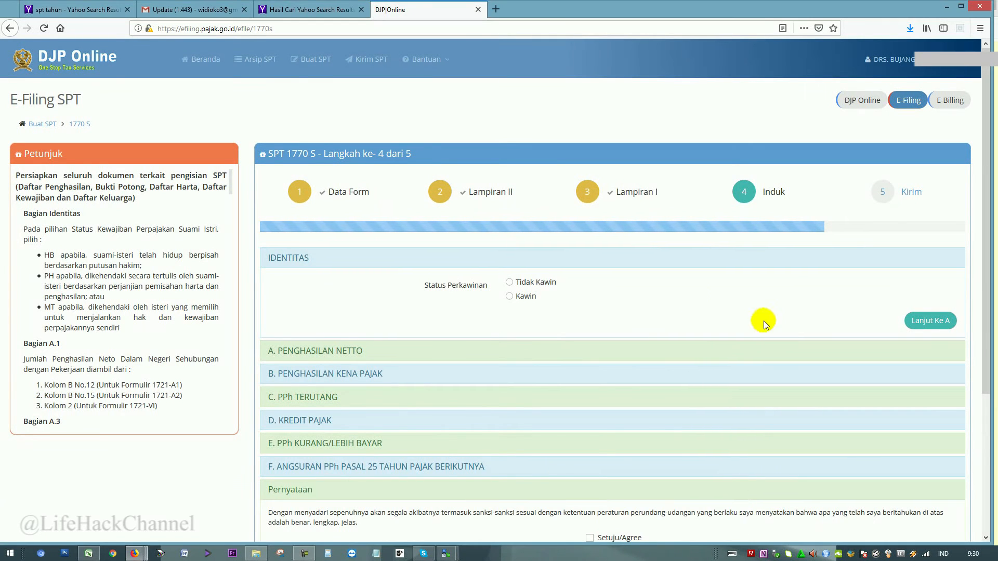
left_click(523, 296)
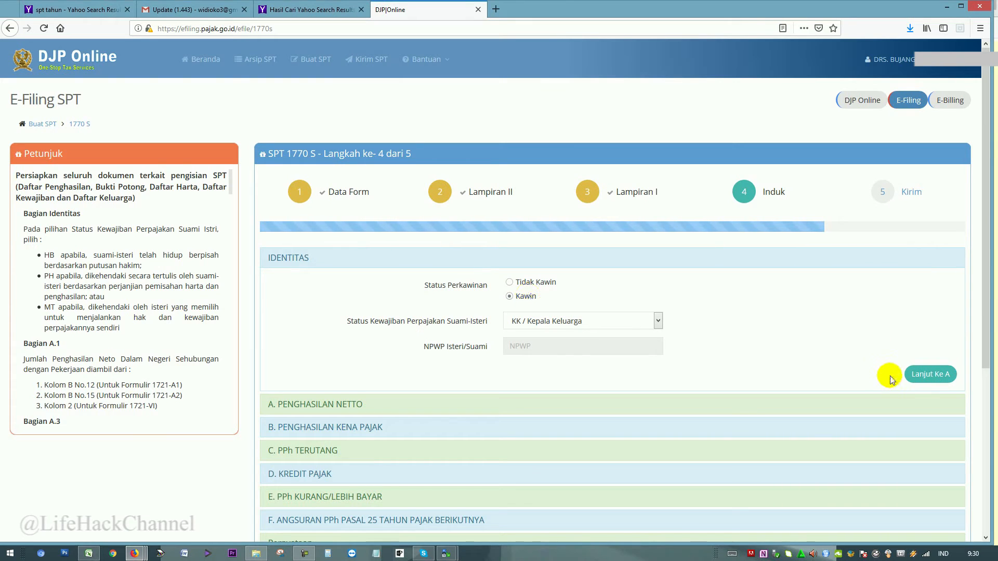
Enter 138.974.335 as net domestic employment income in section A and continue to section B.
left_click(929, 377)
left_click(855, 309)
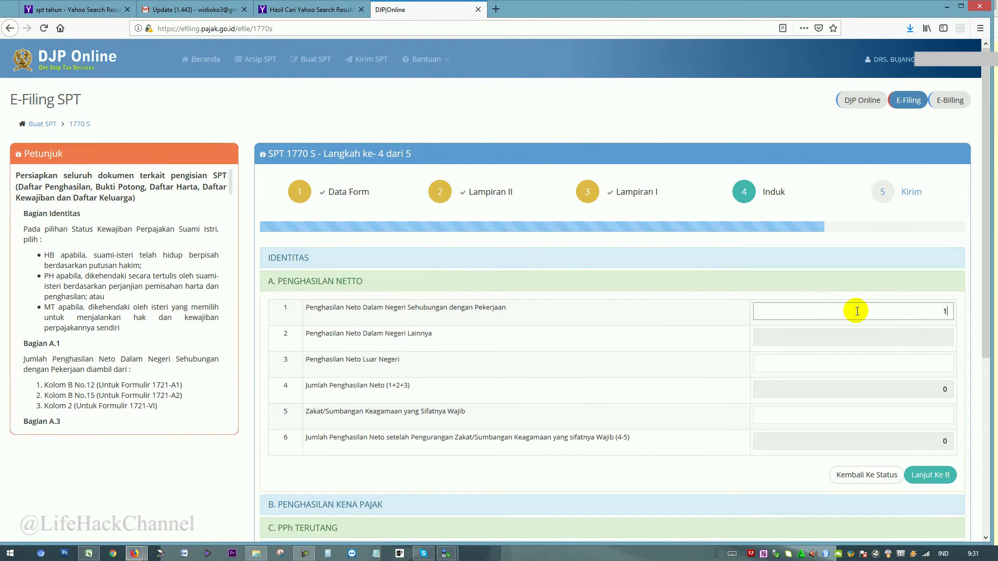
type("138.974.335")
left_click(897, 364)
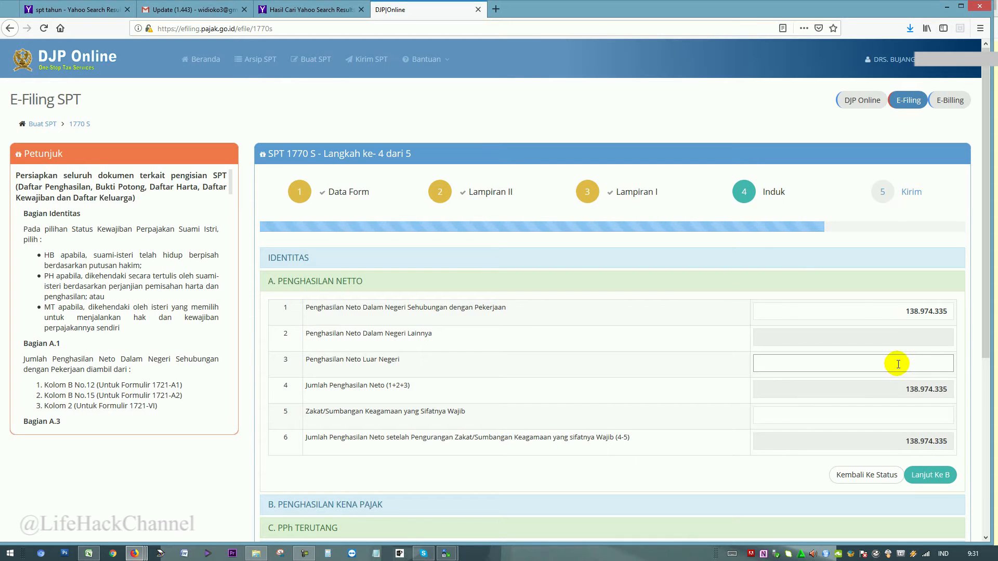
left_click(935, 475)
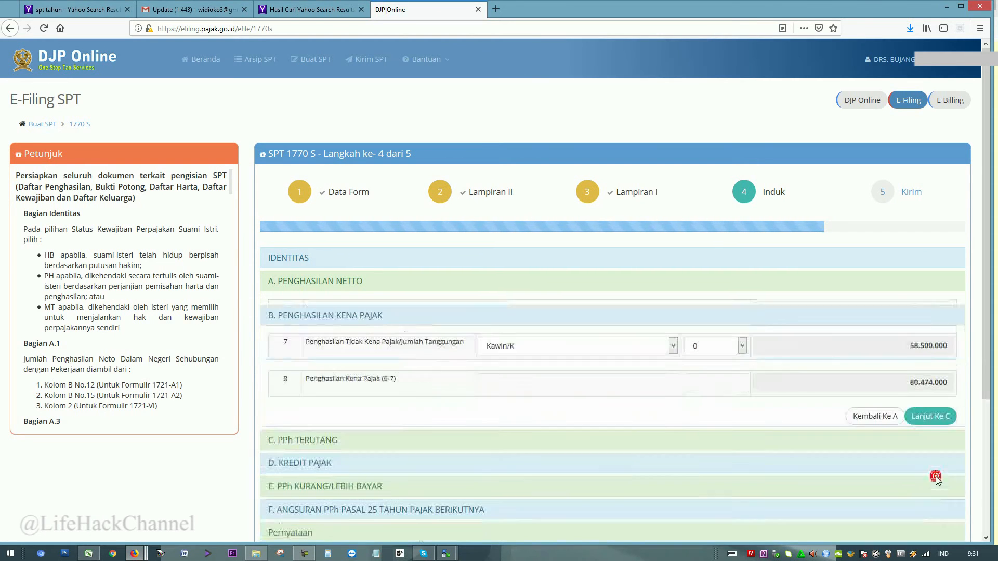
Claim 3 dependents for taxable income of 66.974.000 and move on to section C.
left_click(741, 337)
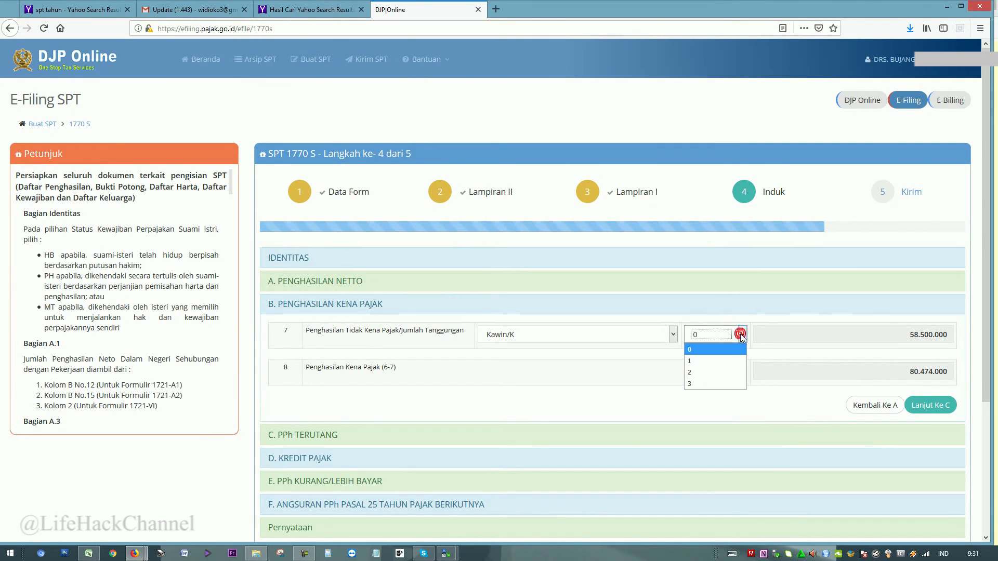
left_click(737, 388)
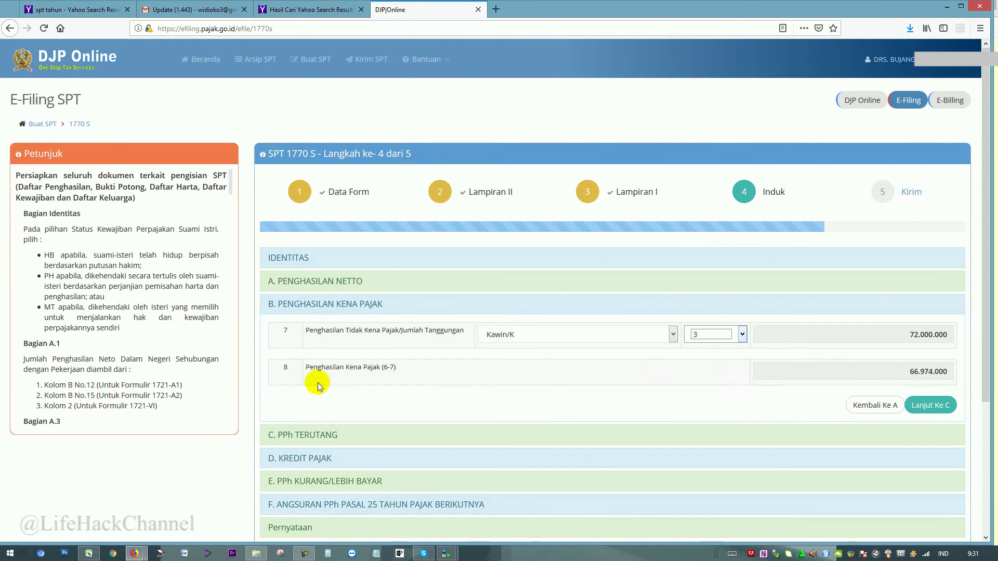
left_click(942, 409)
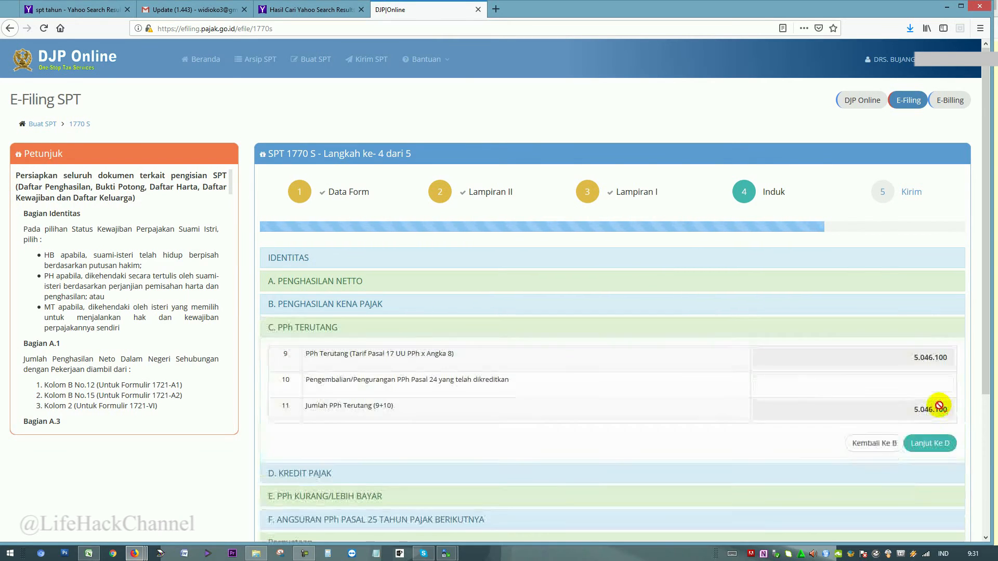
Pass sections D and E, noting the Nihil 0 result, to reach section F.
left_click(935, 443)
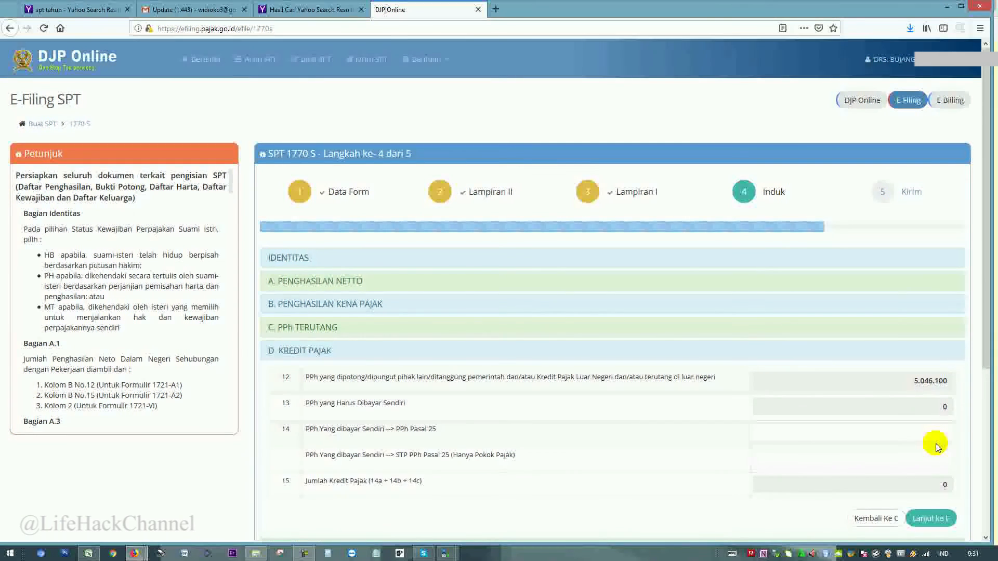
scroll(935, 443, "down", 2)
left_click(938, 412)
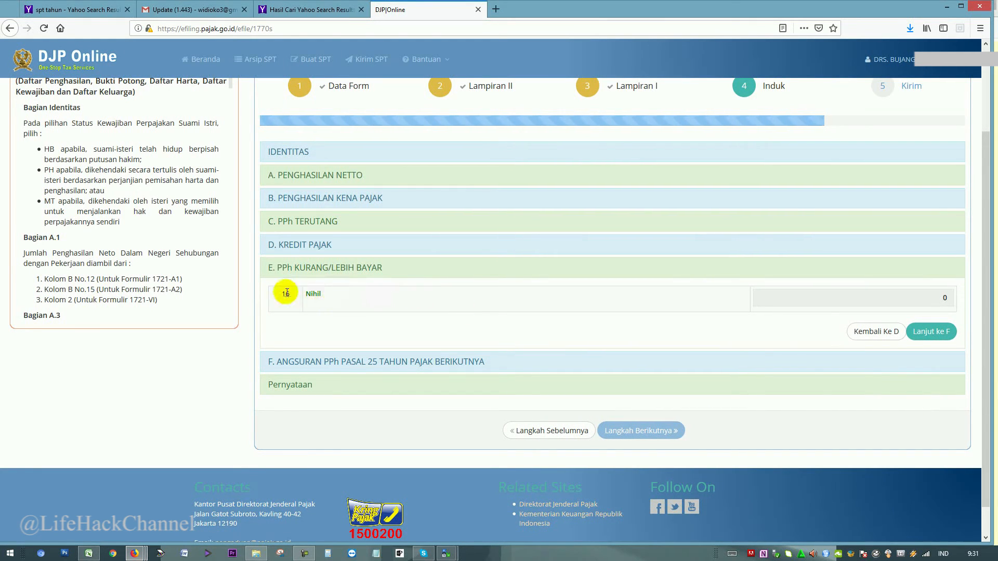
left_click_drag(283, 297, 470, 296)
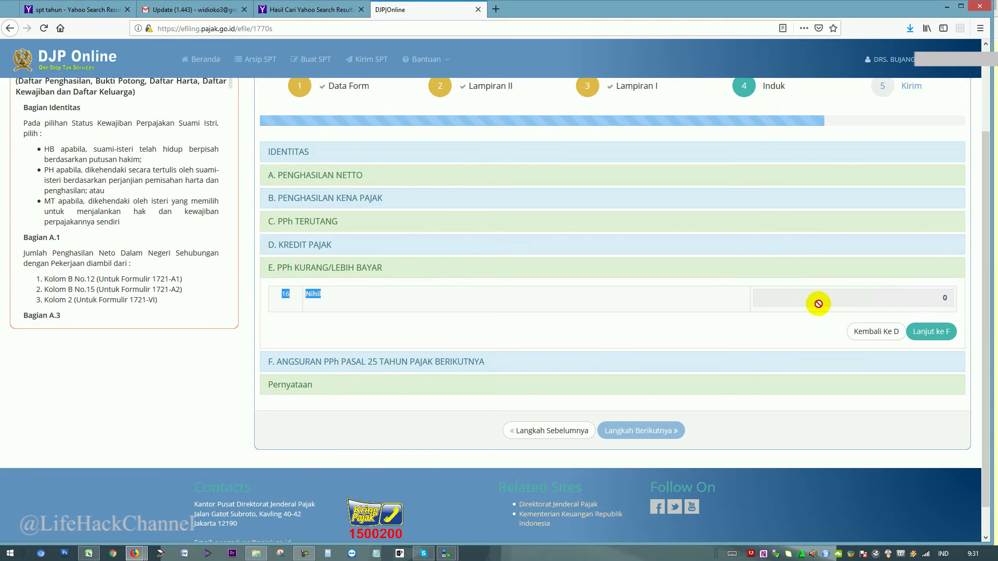
left_click(925, 336)
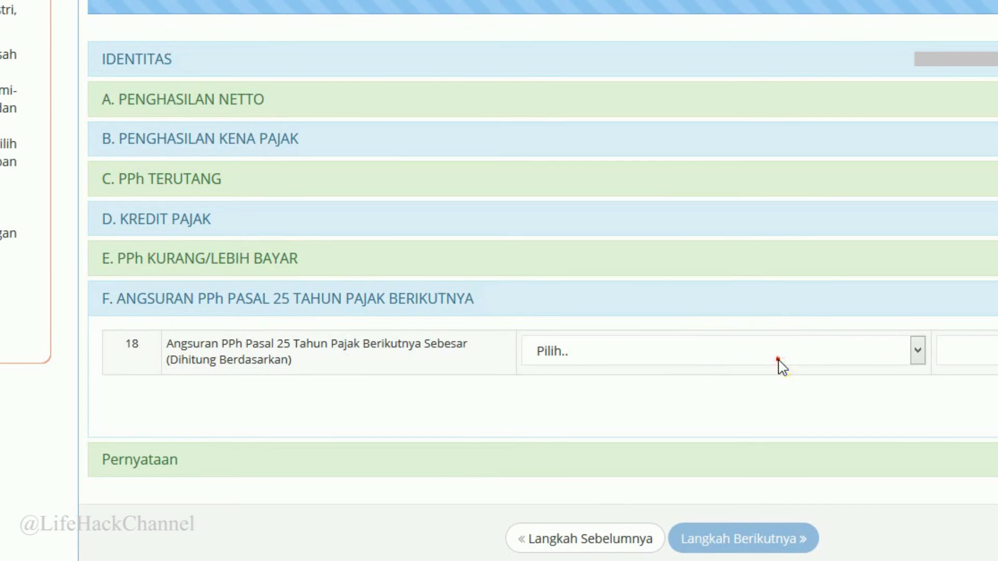
Leave the instalment basis unchanged, agree to the Pernyataan declaration, and proceed to step 5 Kirim.
left_click(778, 358)
left_click(782, 359)
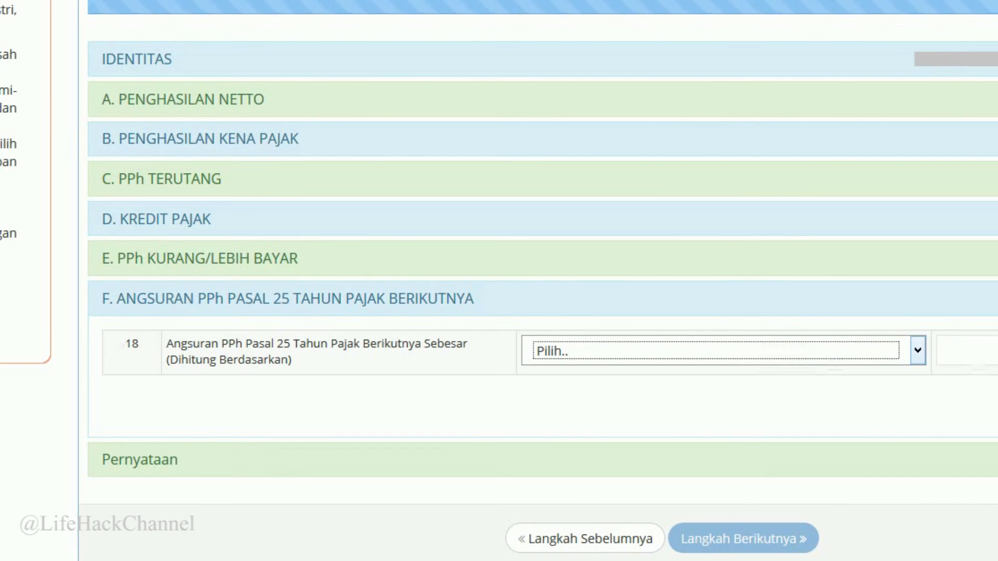
left_click(997, 410)
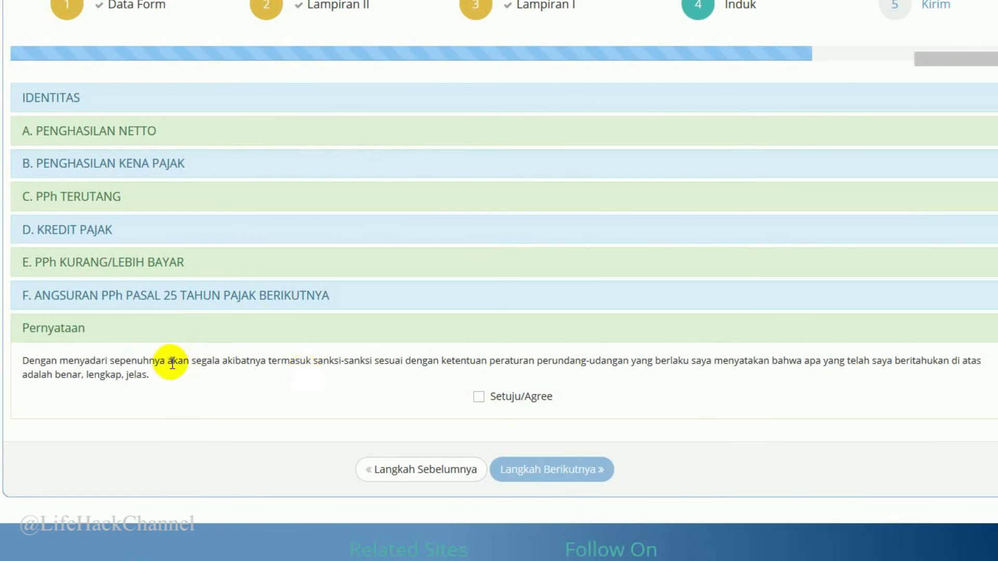
left_click_drag(58, 361, 657, 383)
left_click(653, 385)
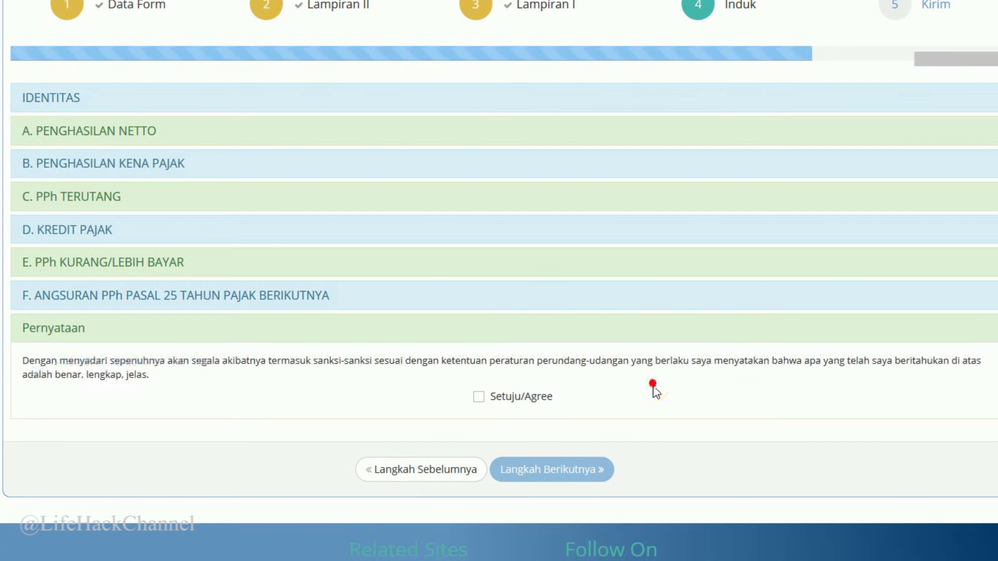
left_click(478, 398)
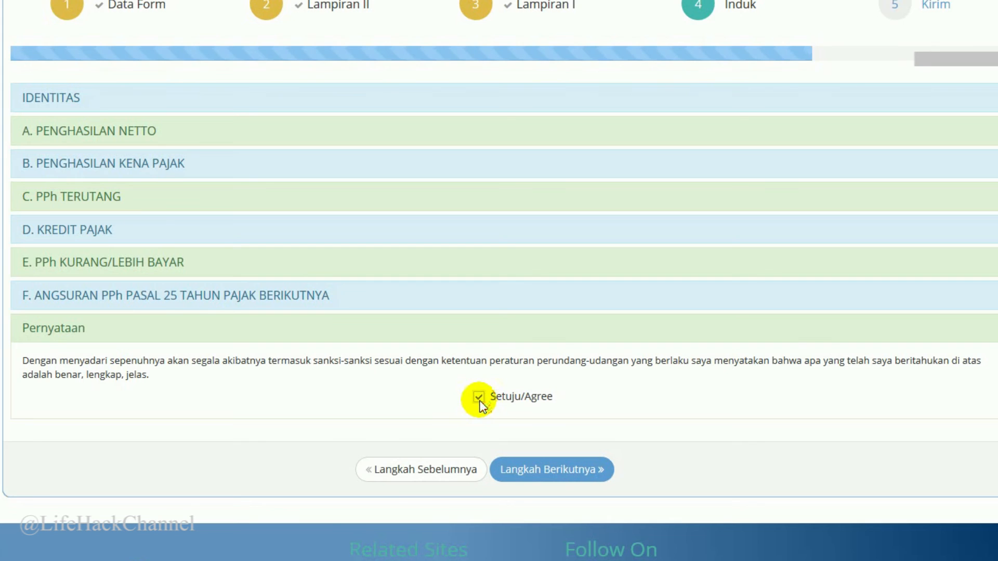
left_click(543, 470)
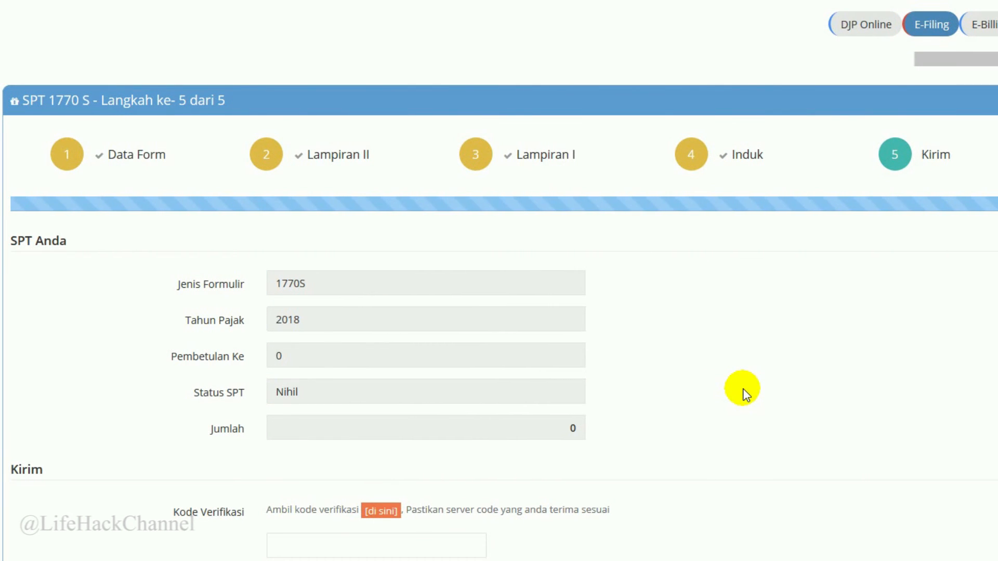
Request the e-mailed verification code via the [di sini] link and dismiss the INFO notice.
scroll(743, 394, "down", 2)
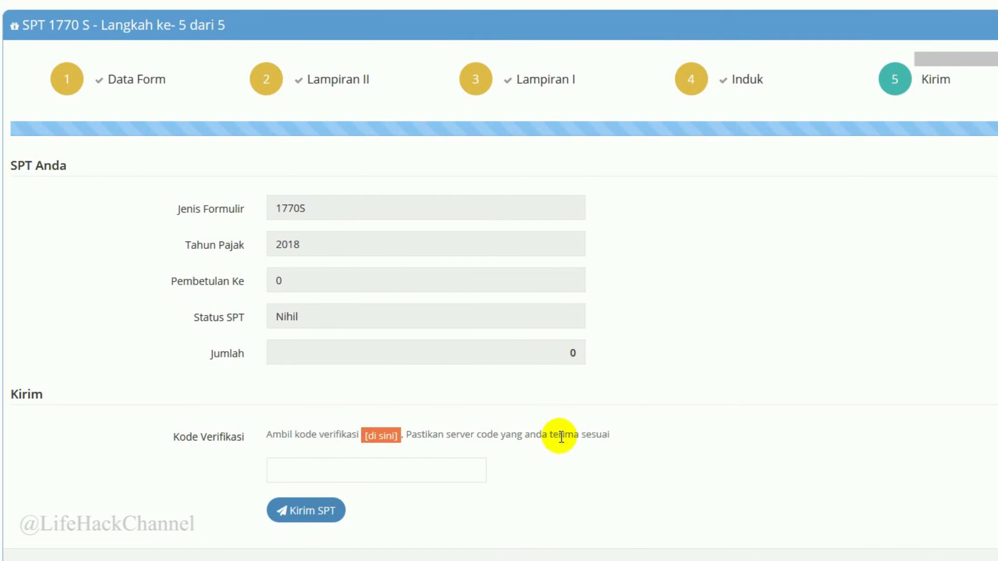
left_click(379, 440)
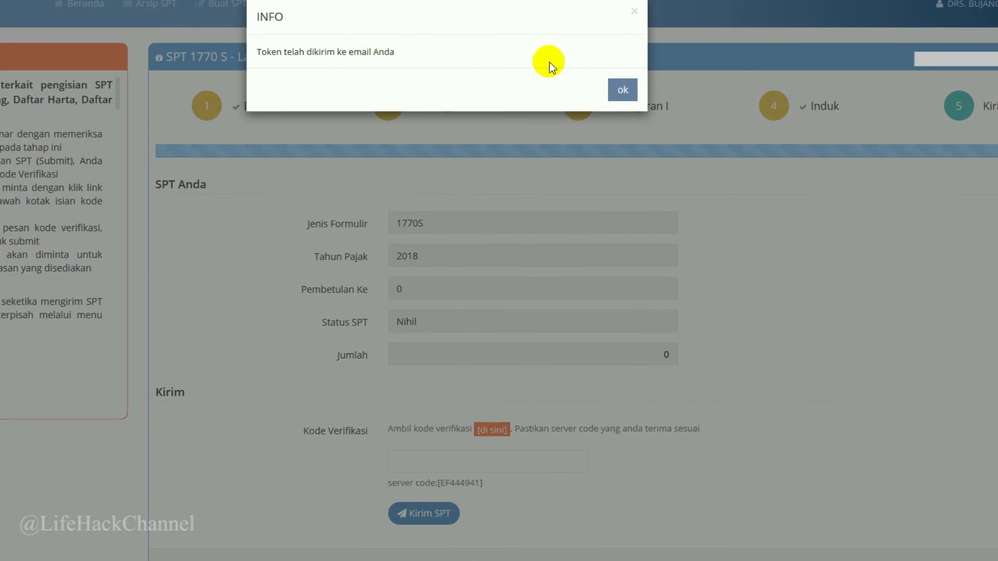
left_click(622, 89)
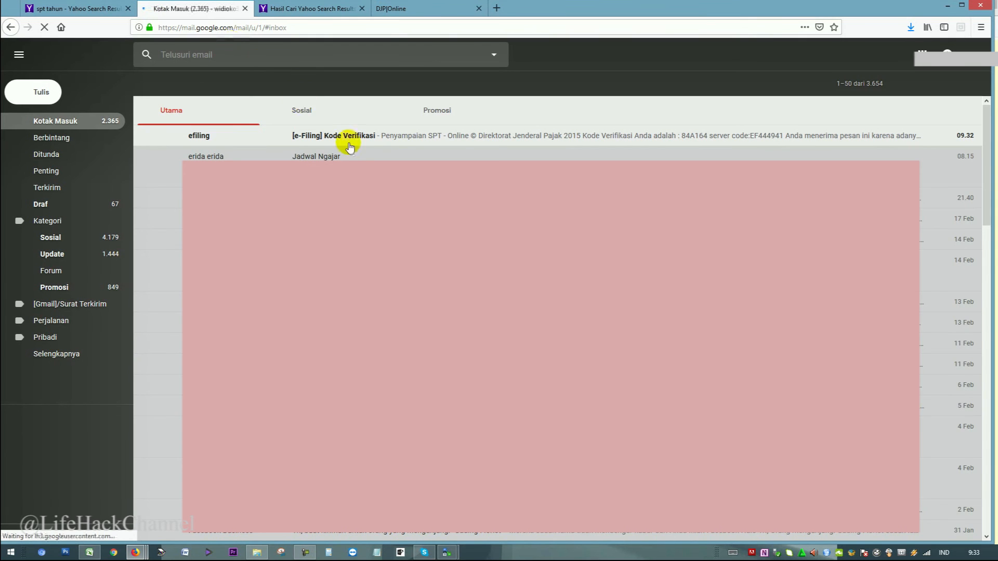
Open the [e-Filing] Kode Verifikasi e-mail in Gmail and select its verification code.
left_click(362, 142)
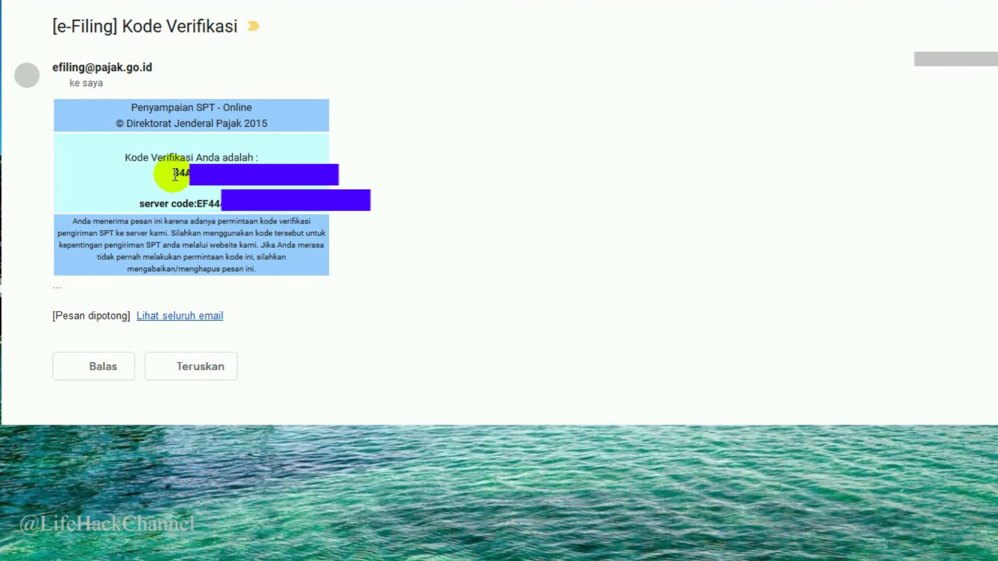
double_click(176, 174)
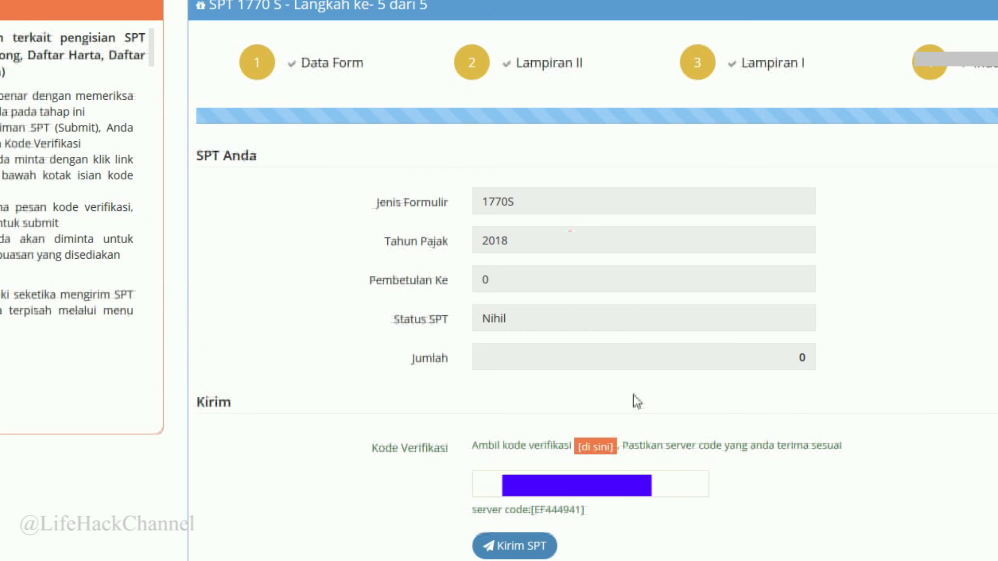
Paste the verification code, submit the 1770 S return with Kirim SPT, and rate it Puas.
left_click(532, 470)
key("ctrl+v")
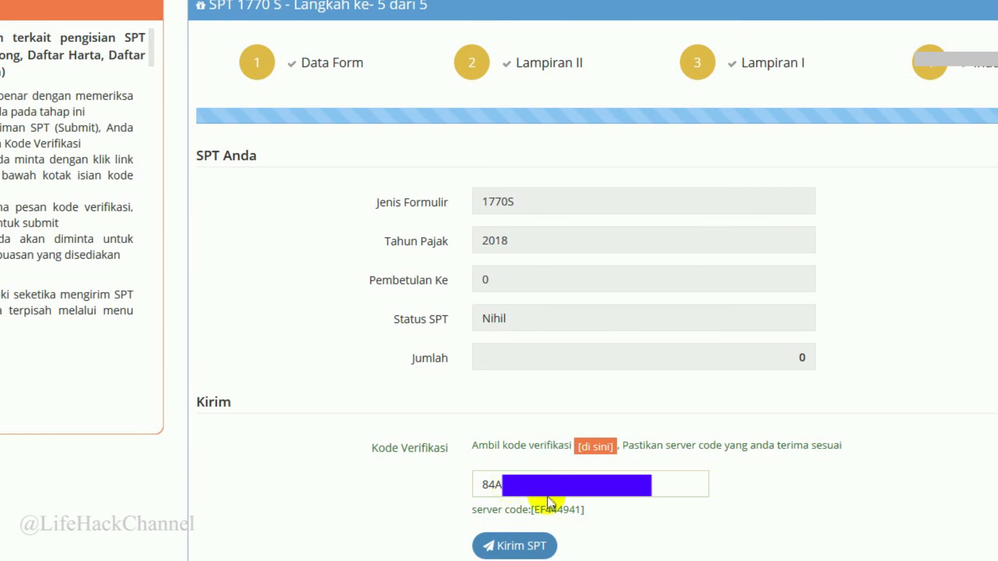
left_click(515, 545)
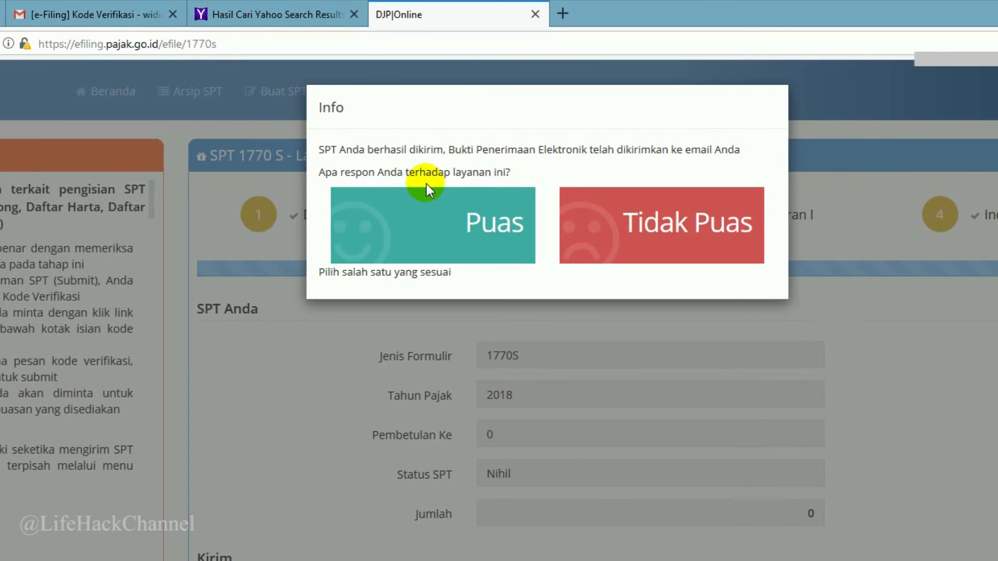
left_click(502, 232)
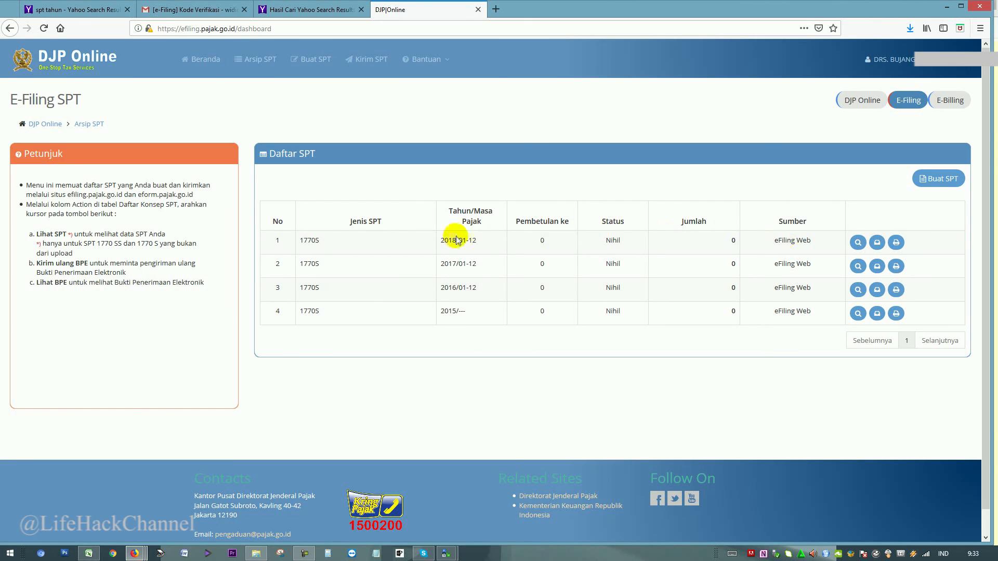
View and close the 2018 return's electronic receipt (BPE), then log out of DJP Online.
left_click_drag(305, 239, 859, 244)
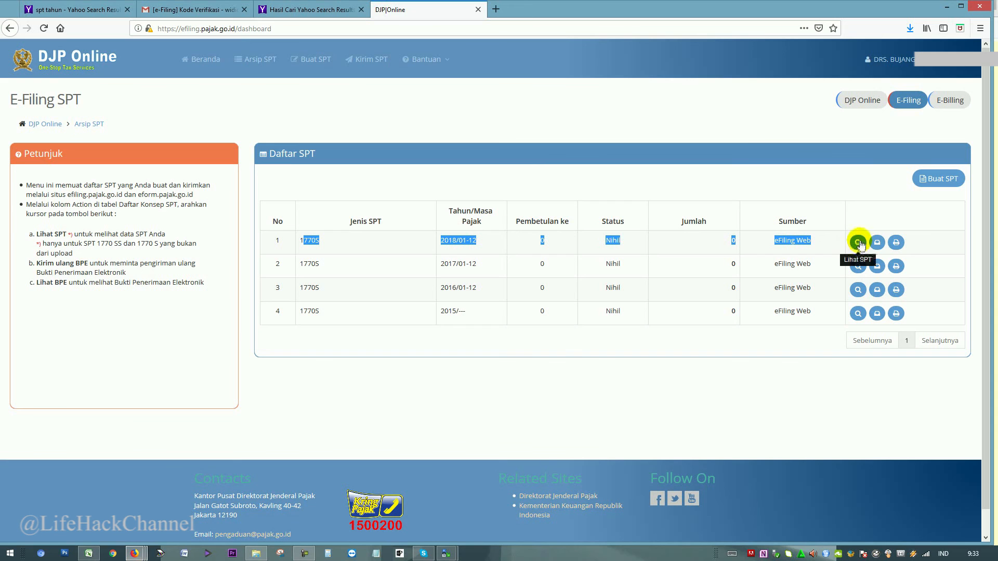
left_click(894, 244)
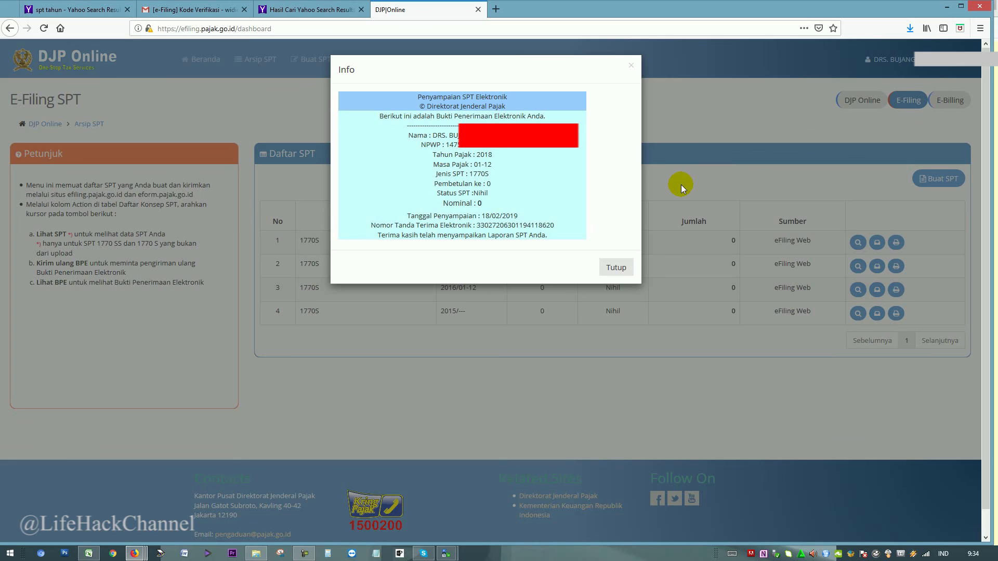
left_click(623, 269)
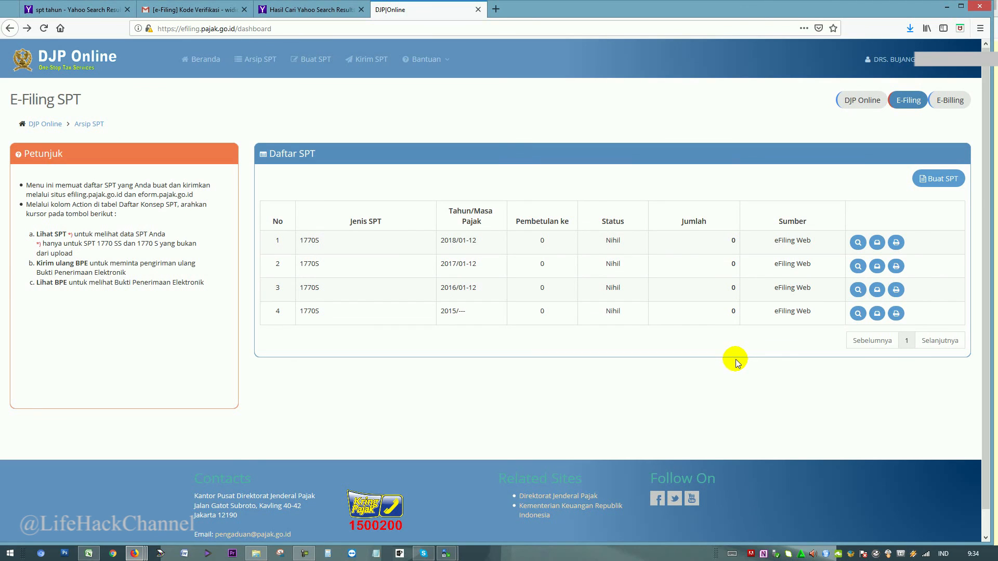
left_click(964, 65)
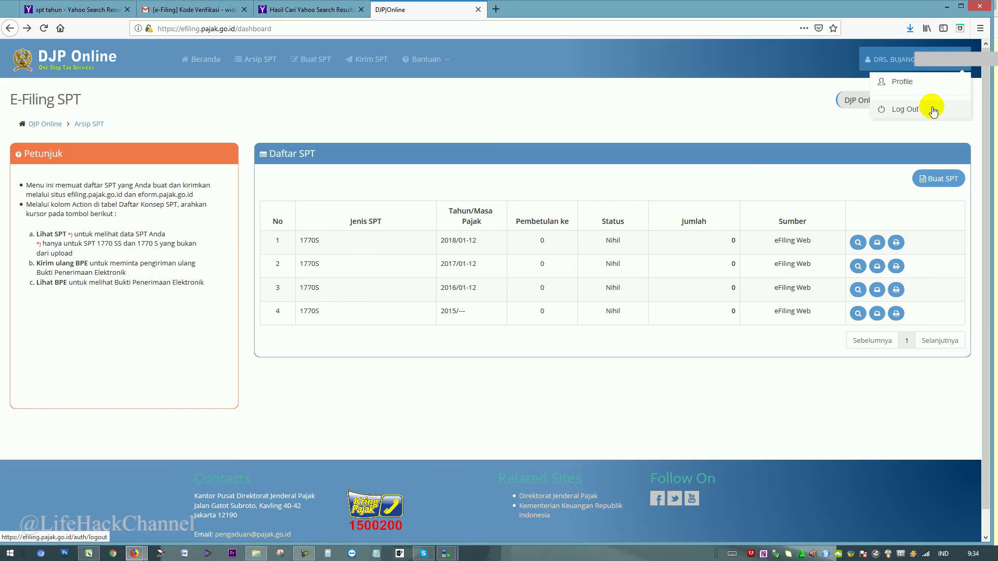
left_click(932, 110)
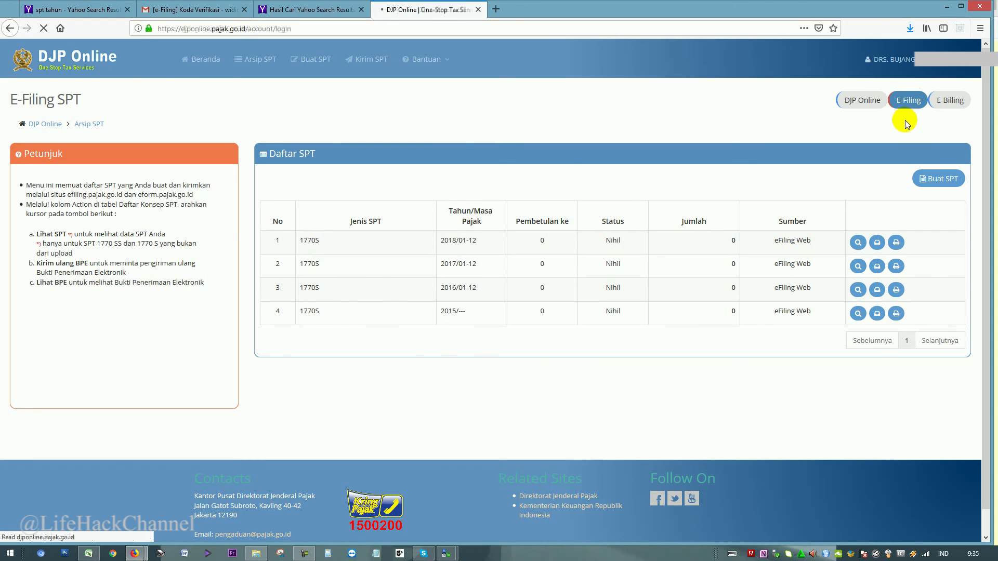